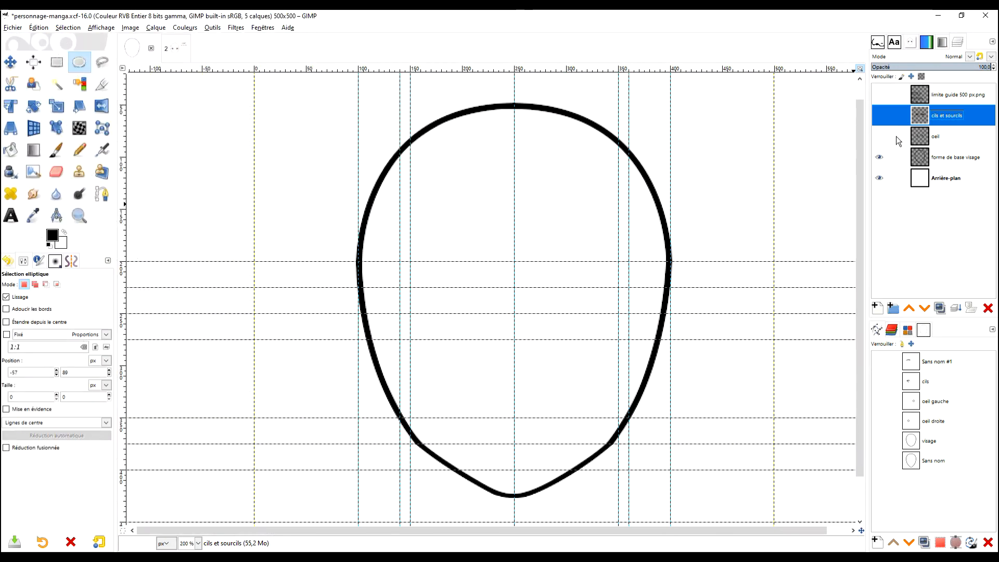
# Step: Toggle the forme de base visage layer off and on, and make the oeil and cils et sourcils layers visible
pyautogui.click(879, 158)
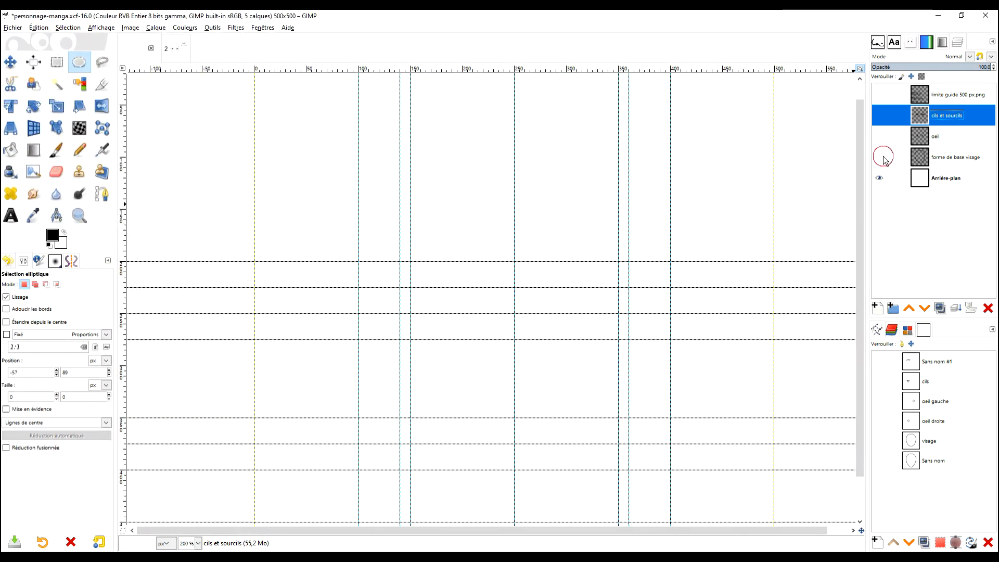
pyautogui.click(879, 157)
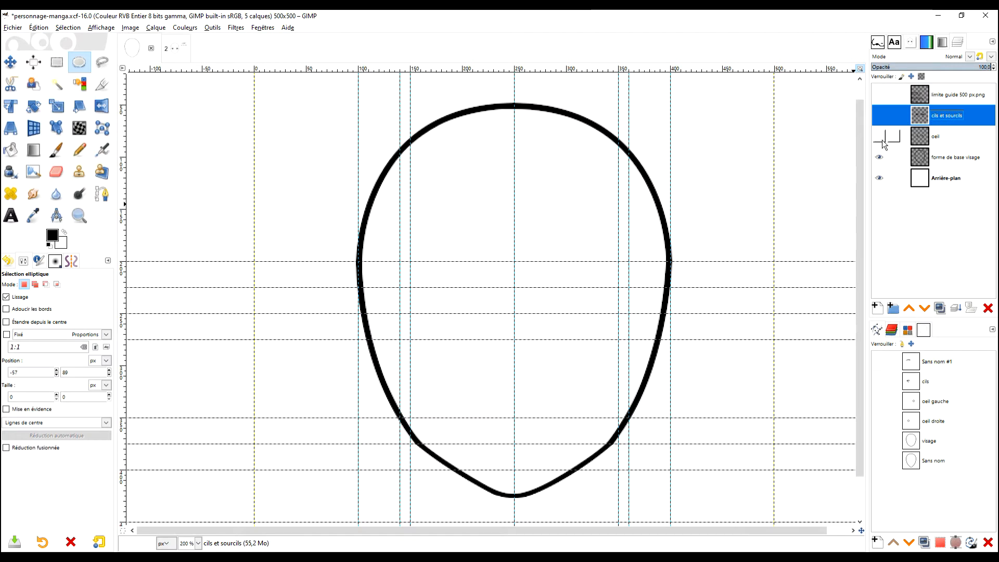
pyautogui.click(879, 137)
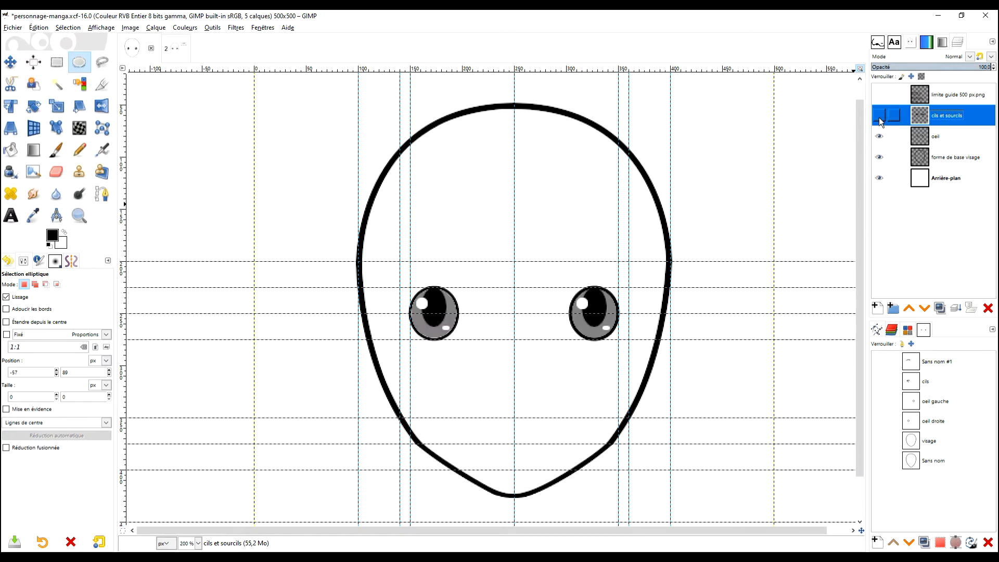
pyautogui.click(879, 116)
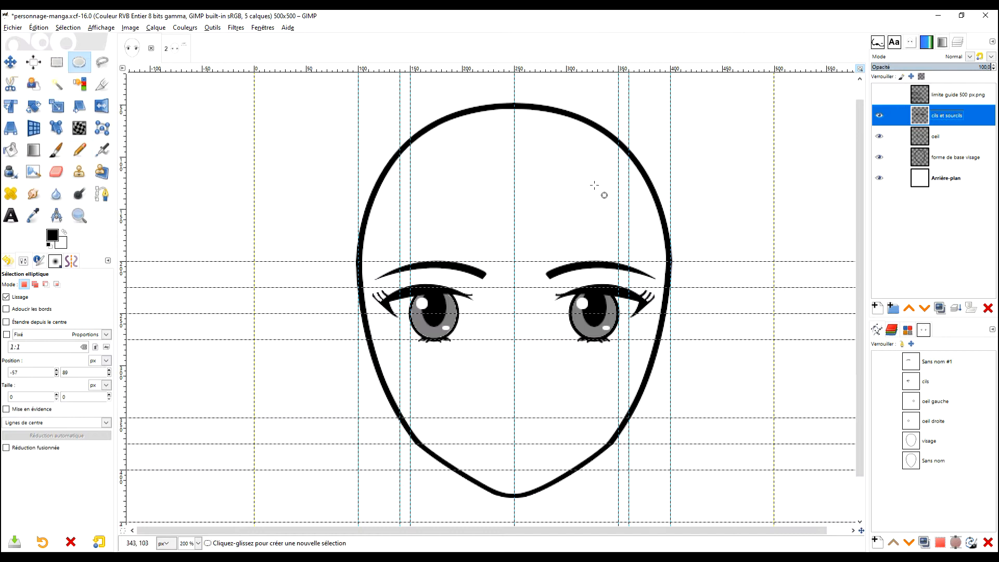
# Step: Open the symmetry painting options and detach them into a floating window
pyautogui.click(72, 262)
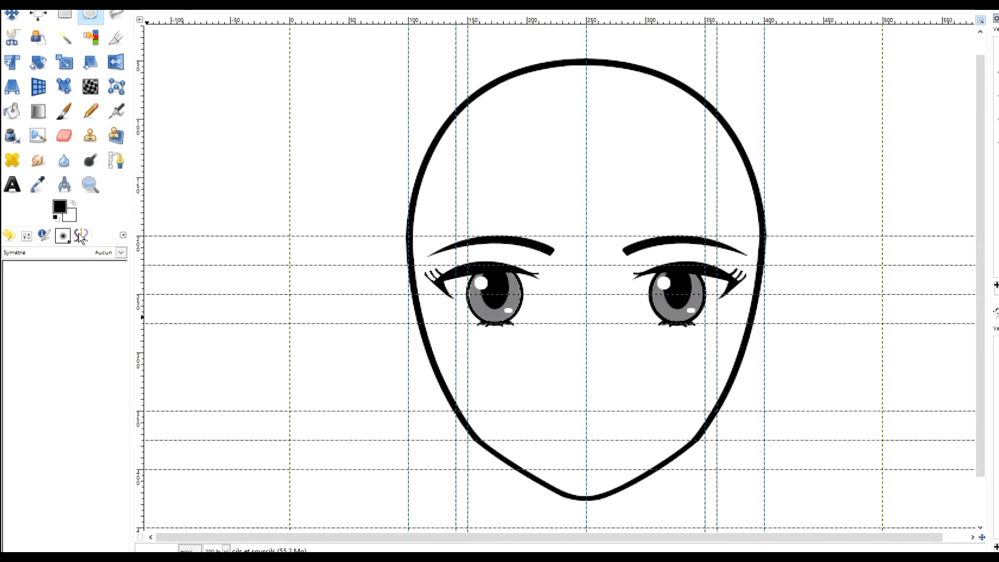
pyautogui.moveTo(81, 238); pyautogui.dragTo(221, 165)
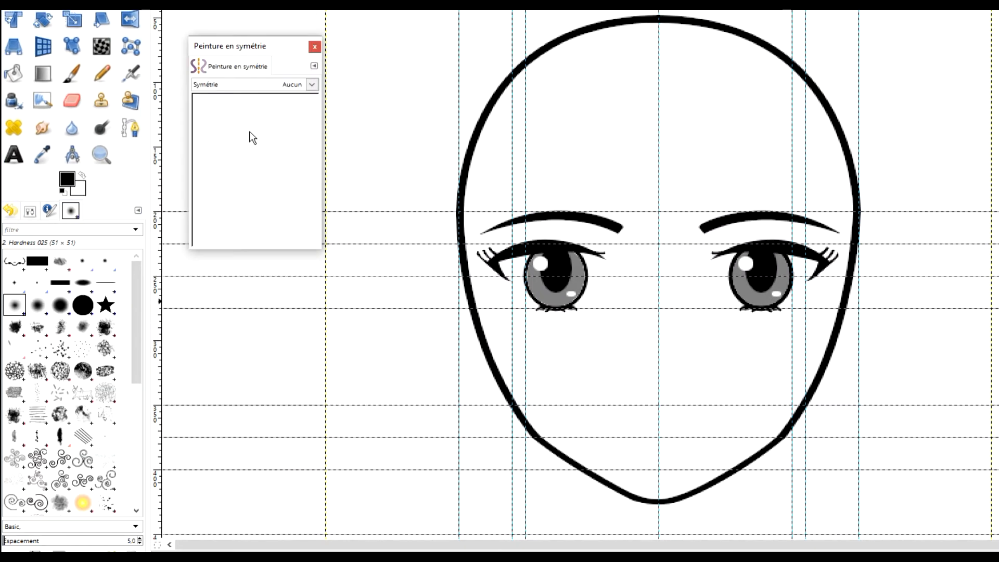
# Step: Locate Peinture en symétrie among the tabs that can be added, and dock the floating symmetry dialog back beside the tool options
pyautogui.click(314, 66)
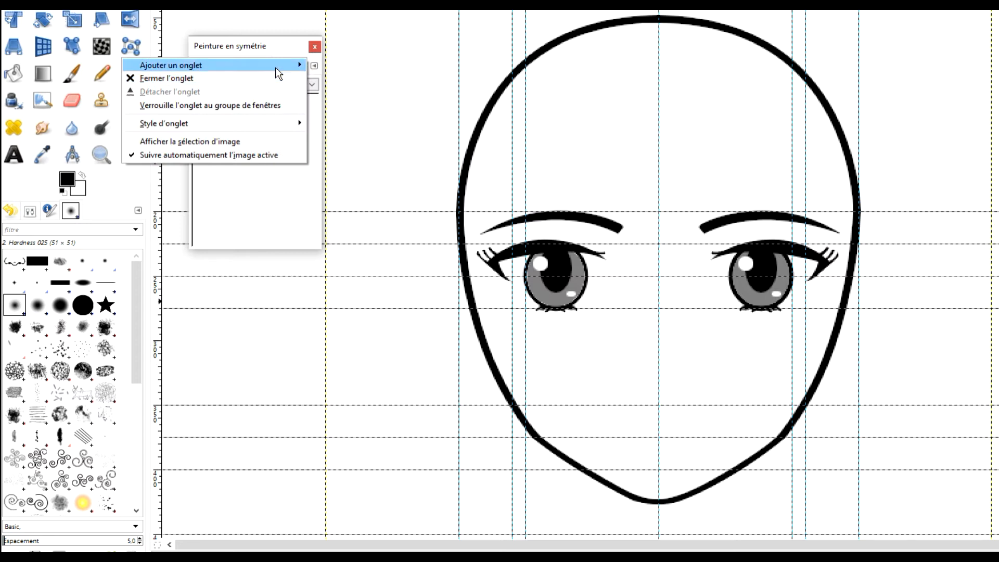
pyautogui.moveTo(275, 66)
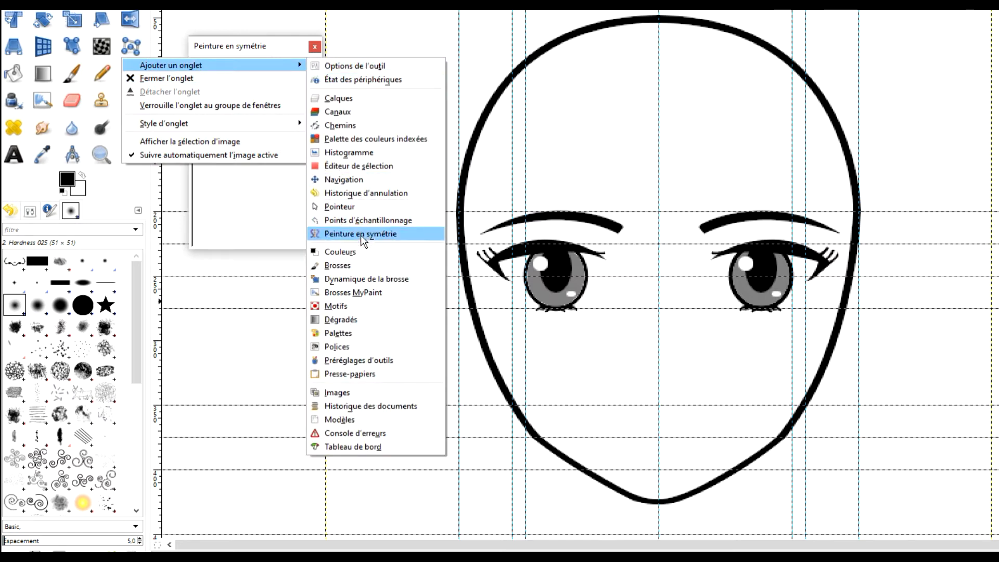
pyautogui.click(285, 48)
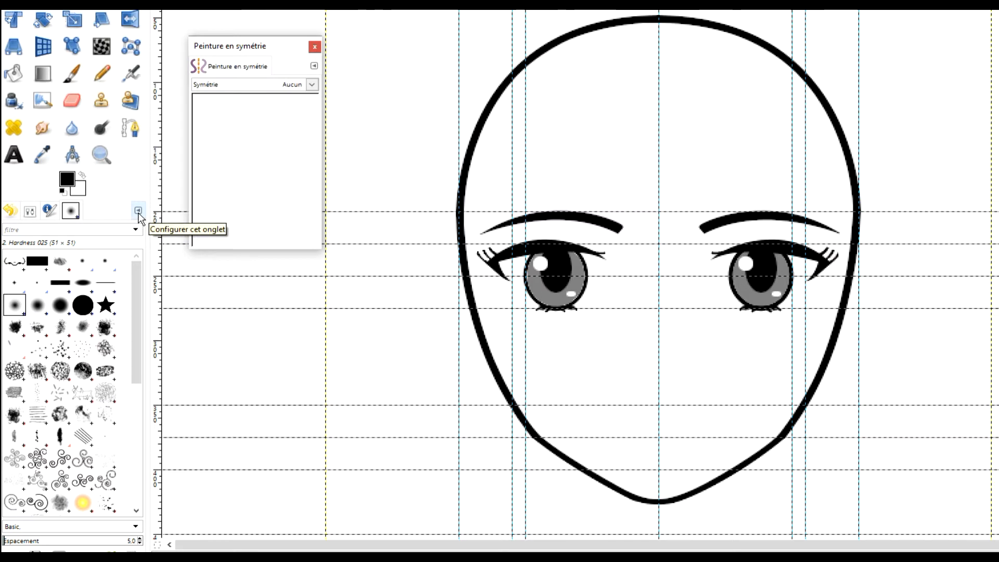
pyautogui.click(313, 66)
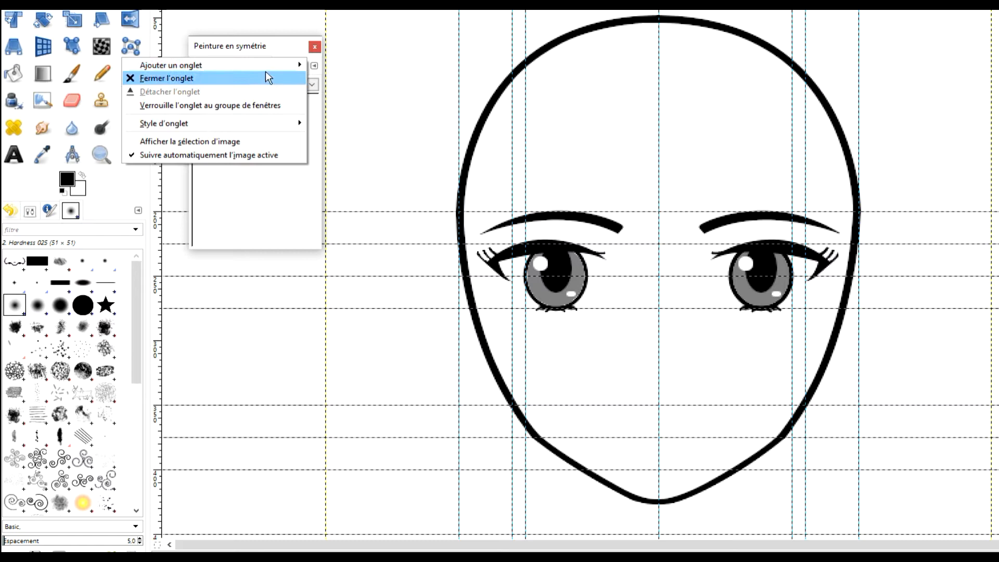
pyautogui.moveTo(267, 68)
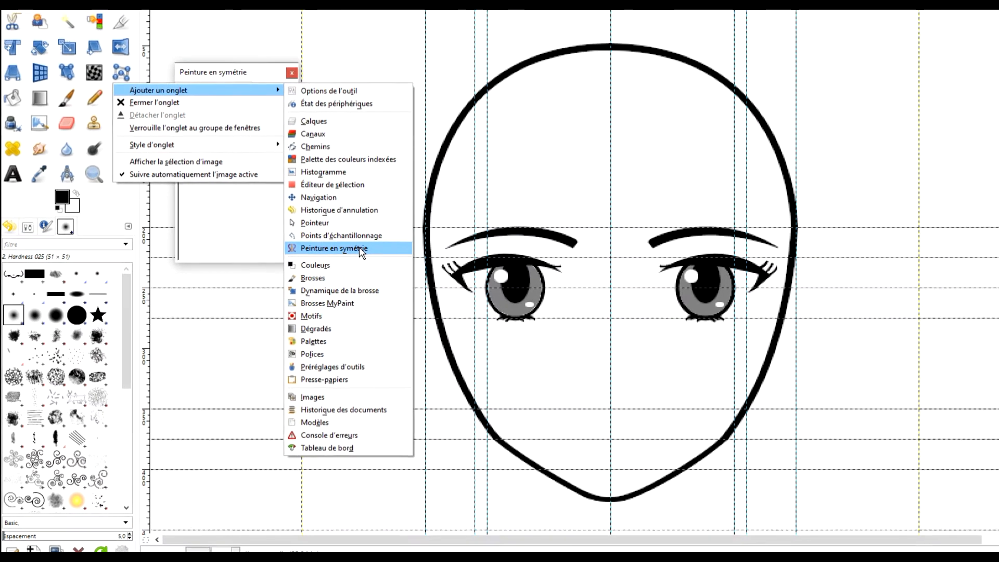
pyautogui.click(360, 249)
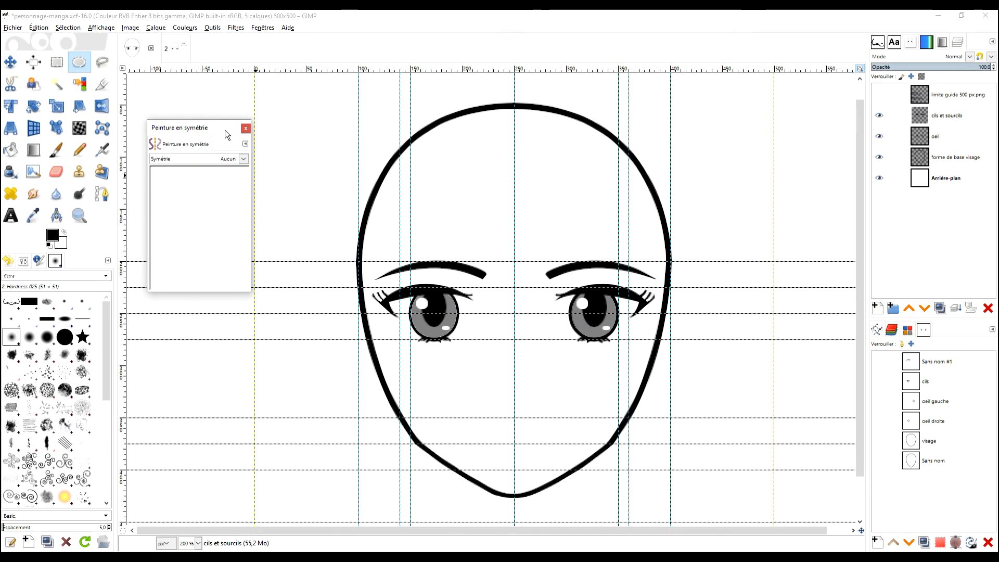
pyautogui.moveTo(185, 144); pyautogui.dragTo(72, 260)
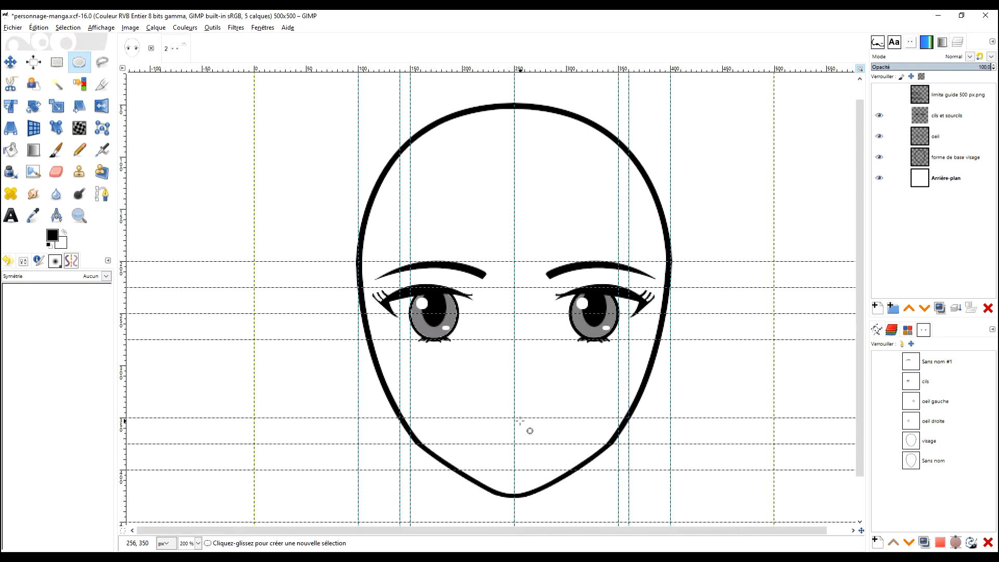
# Step: Check the guide labels by briefly showing the limite guide 500 px.png layer, and examine where the 70% nose guide meets the centre line
pyautogui.click(878, 94)
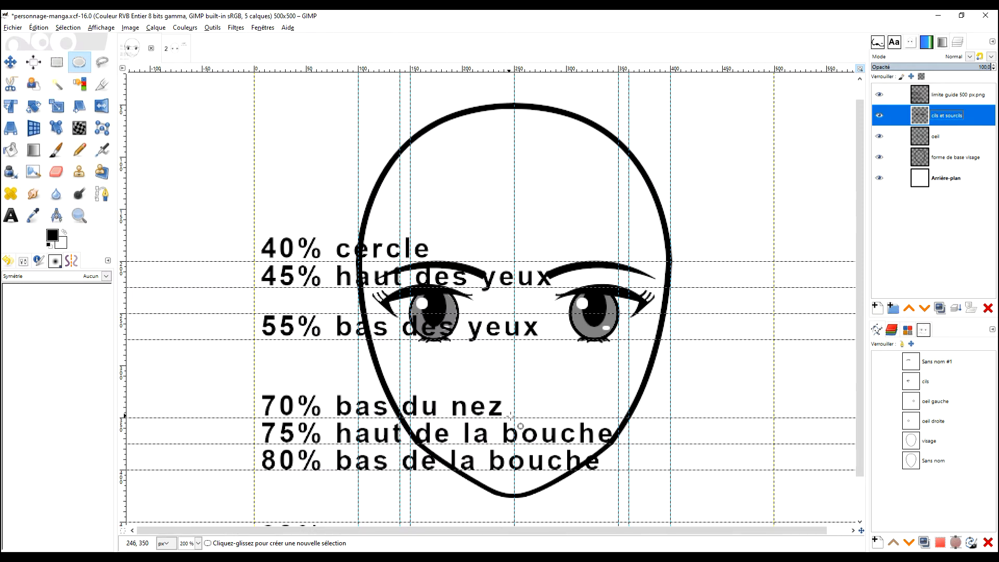
pyautogui.click(879, 94)
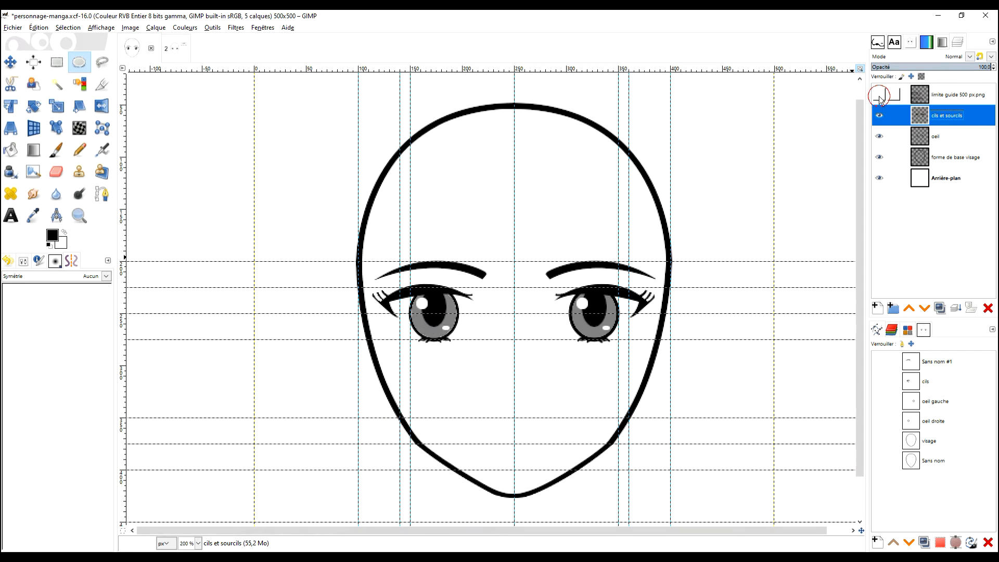
pyautogui.scroll(3, 511, 421)
pyautogui.scroll(1, 519, 425)
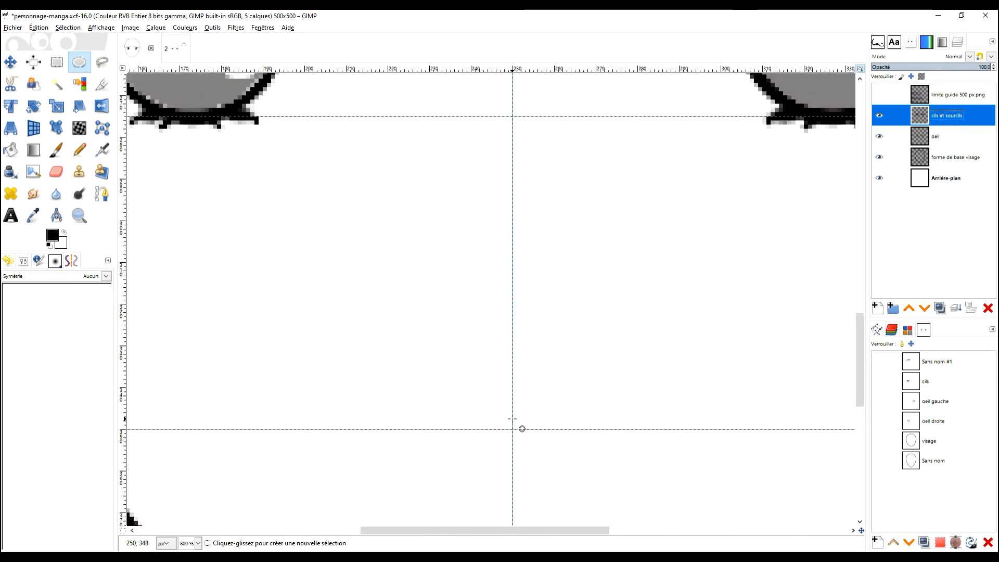
pyautogui.scroll(3, 579, 432)
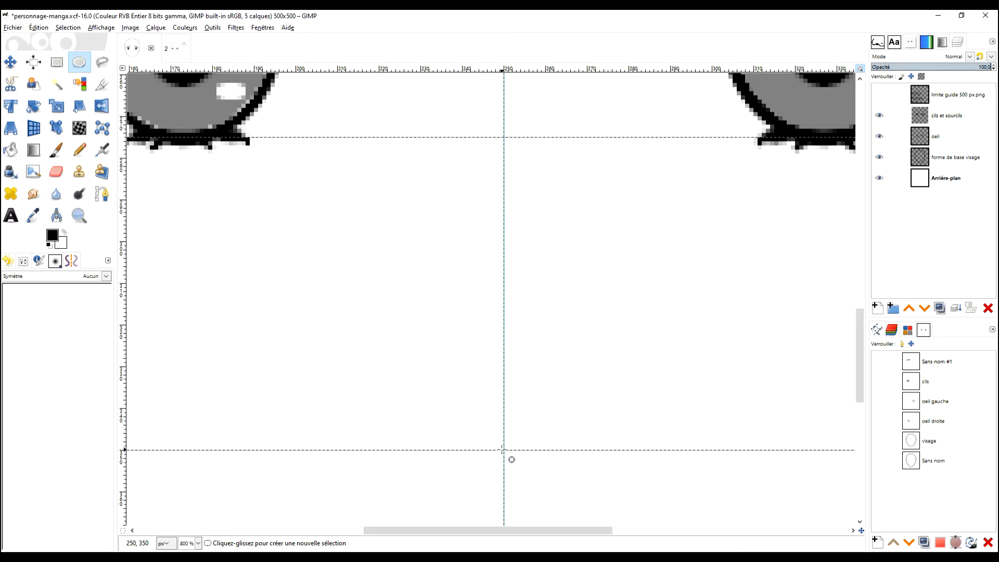
# Step: Set the painting symmetry to Miroir with vertical symmetry enabled, and activate the Paintbrush
pyautogui.click(70, 279)
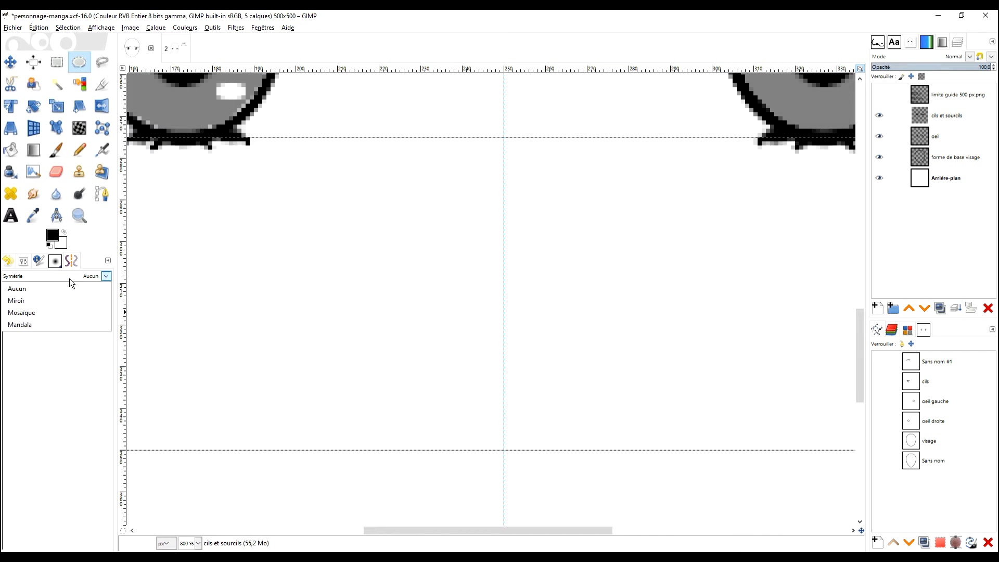
pyautogui.click(42, 299)
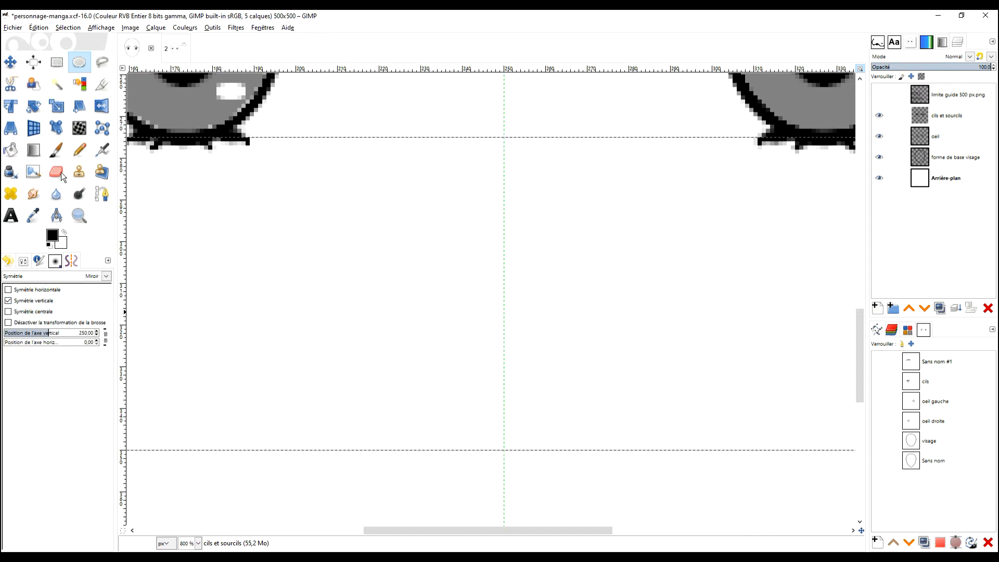
pyautogui.click(61, 151)
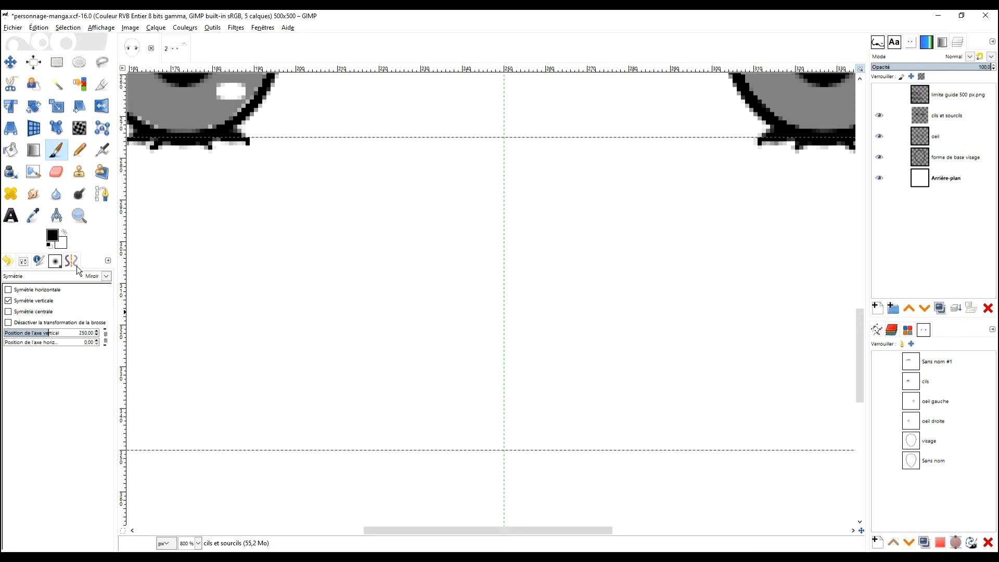
pyautogui.click(28, 305)
pyautogui.click(28, 304)
pyautogui.click(28, 305)
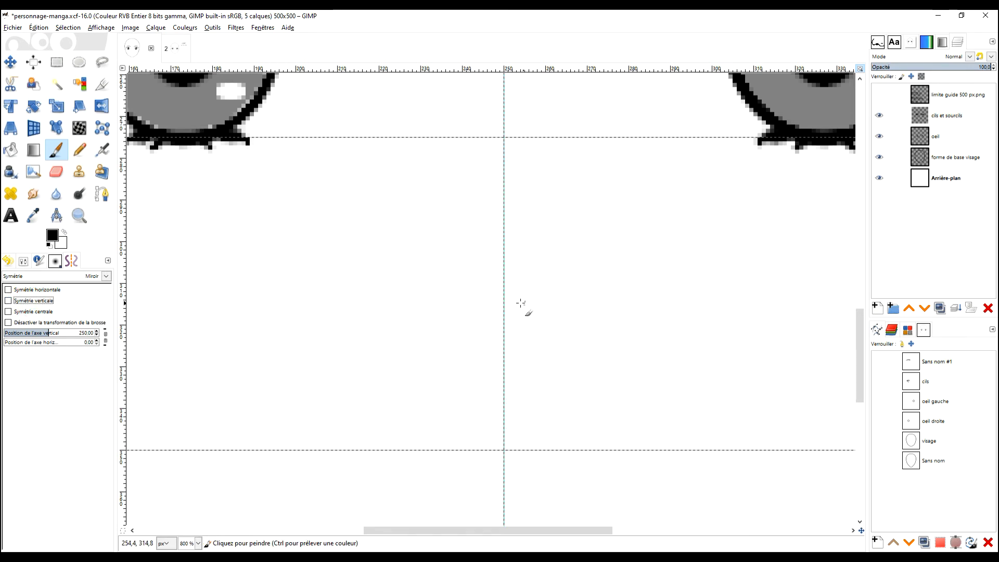
pyautogui.click(29, 302)
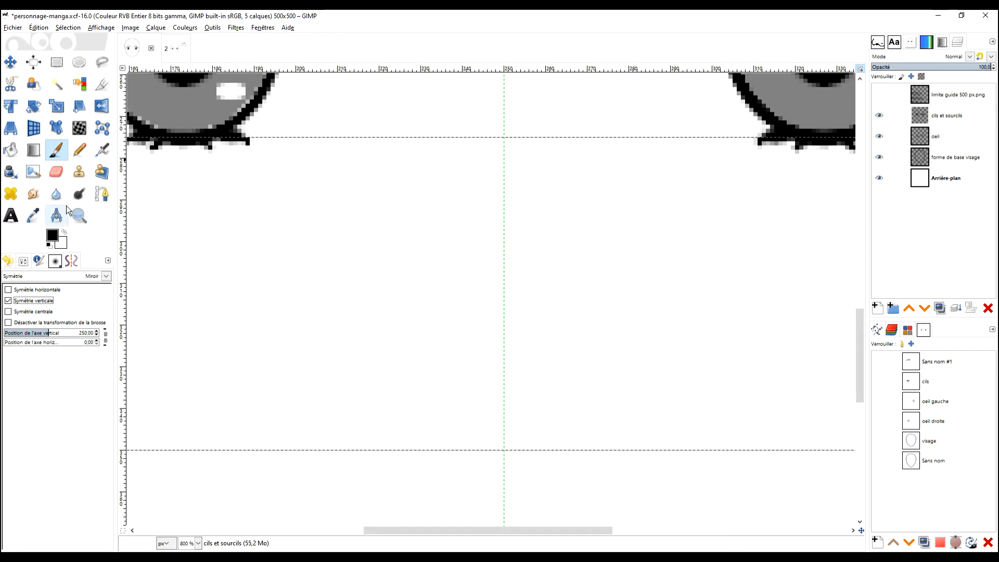
# Step: Choose the 2. Hardness 075 brush in the Paintbrush options
pyautogui.click(24, 261)
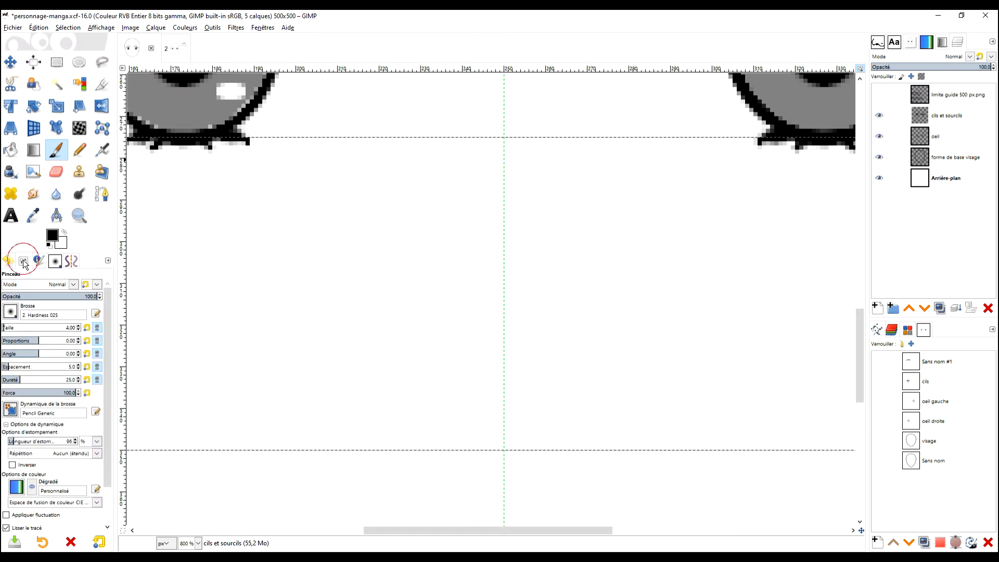
pyautogui.click(10, 327)
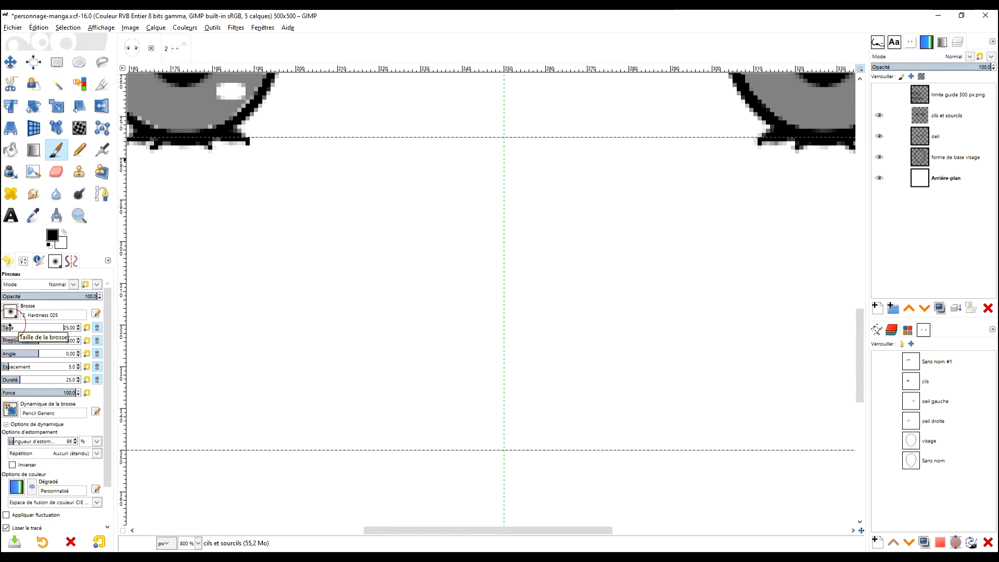
pyautogui.scroll(-7, 9, 327)
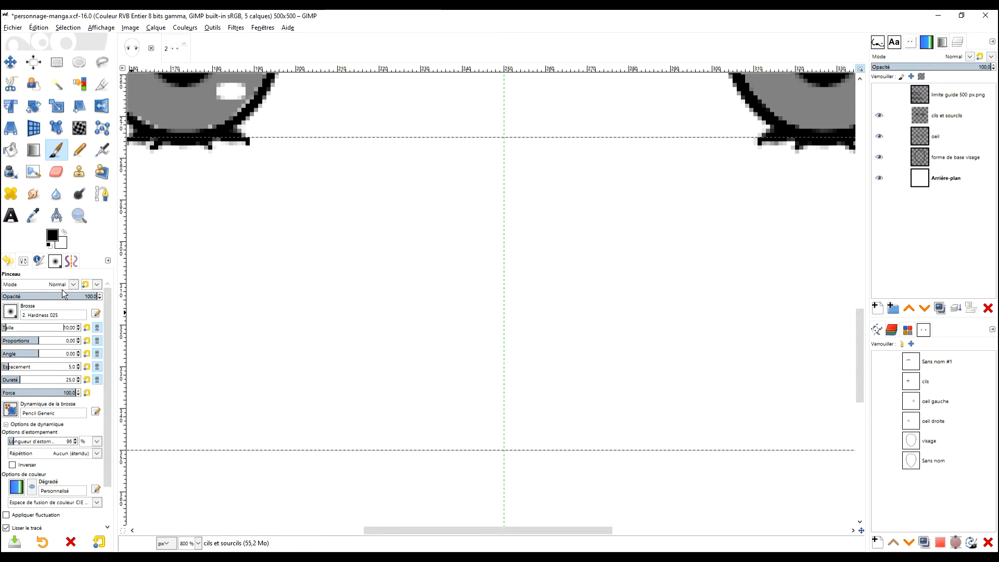
pyautogui.click(12, 312)
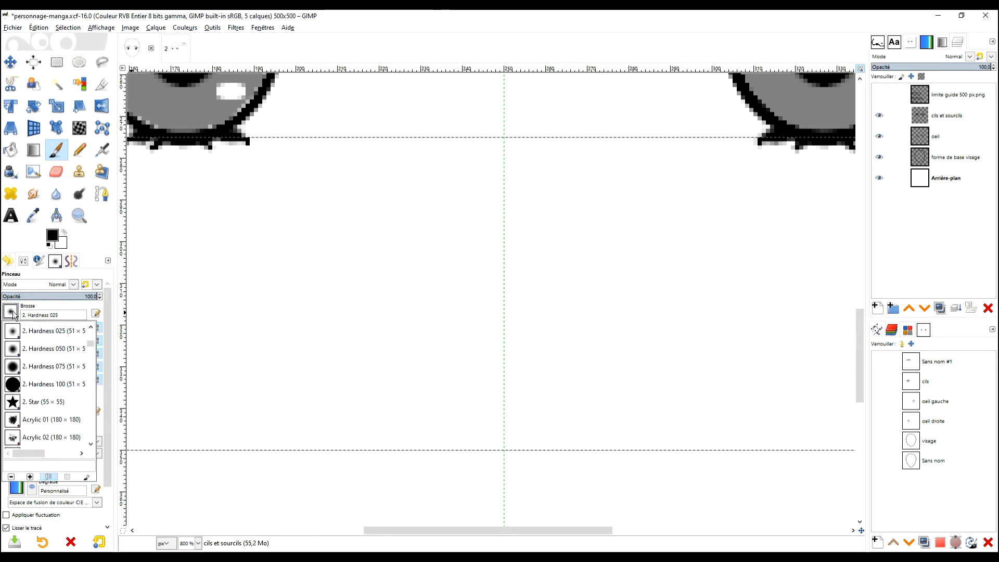
pyautogui.click(46, 366)
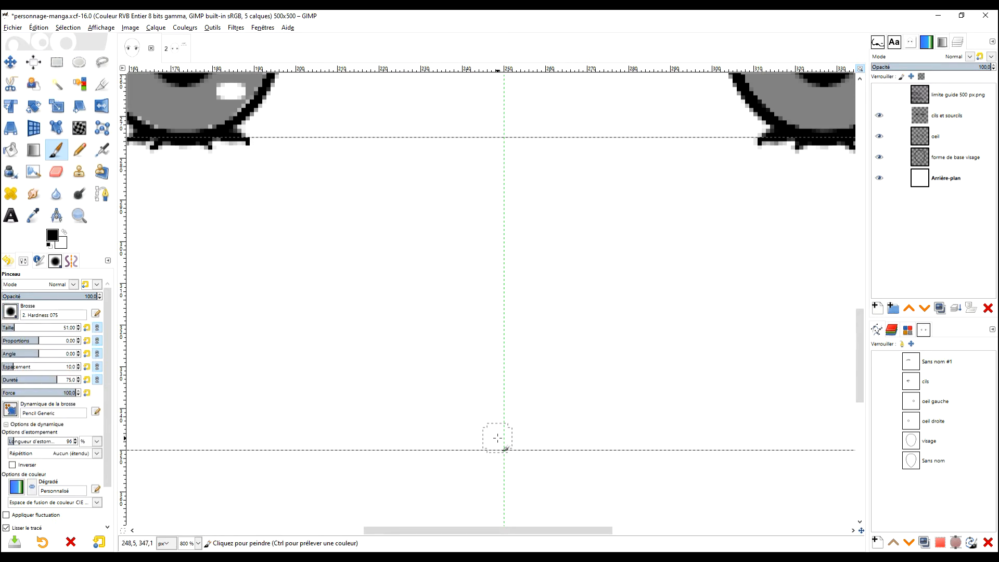
pyautogui.click(7, 328)
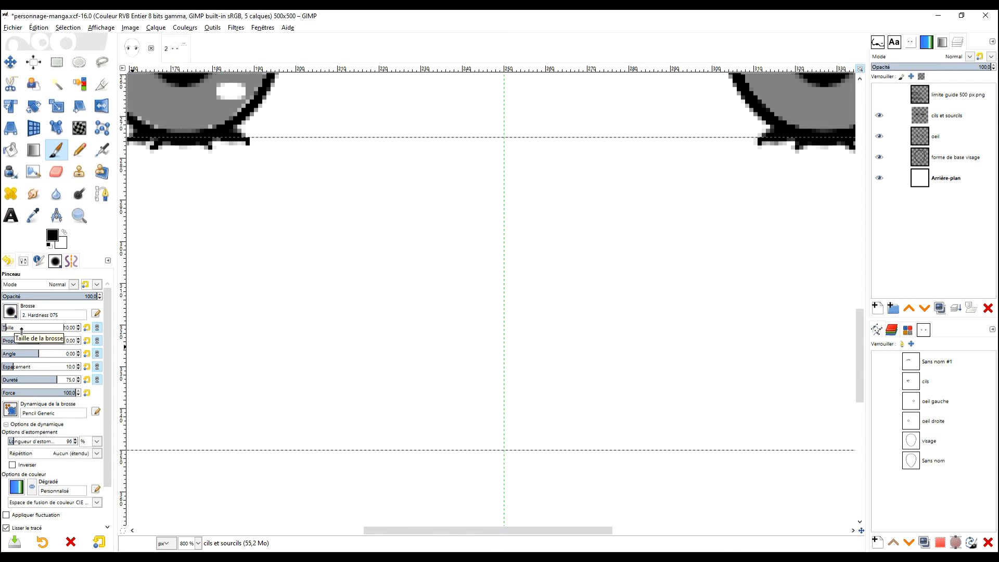
pyautogui.click(11, 328)
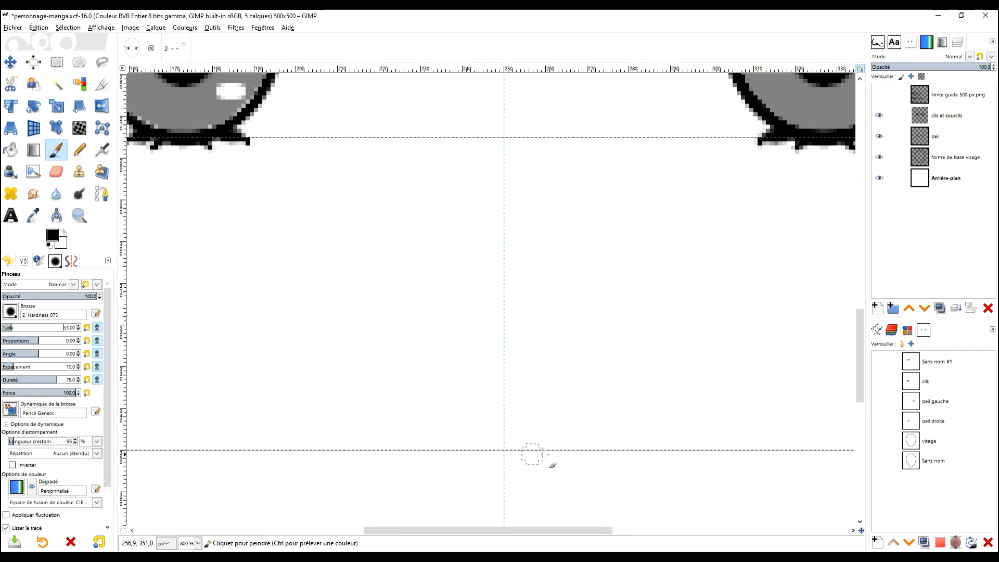
pyautogui.moveTo(520, 447)
pyautogui.mouseDown()
pyautogui.moveTo(475, 447)
pyautogui.moveTo(535, 447)
pyautogui.mouseUp()
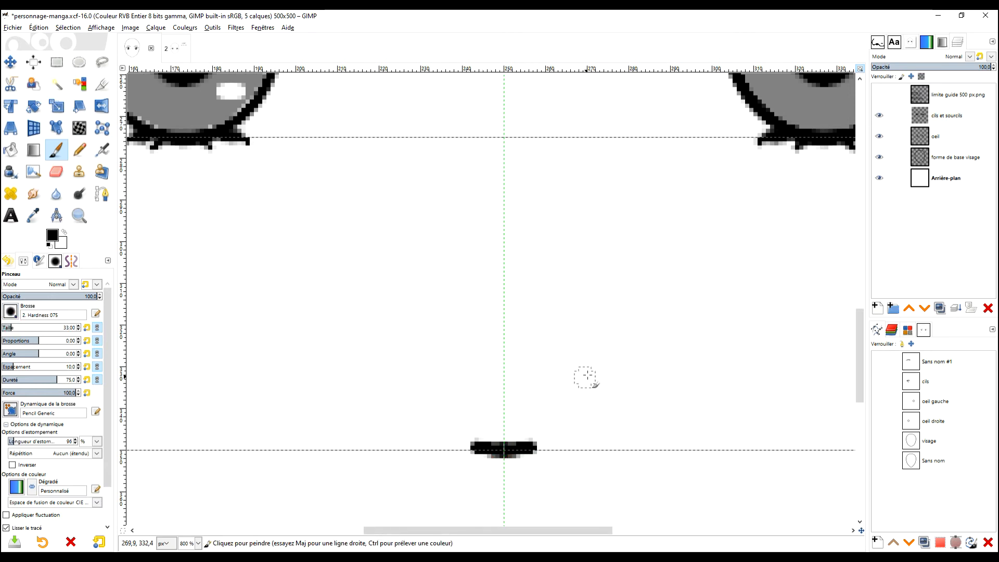
pyautogui.hotkey('ctrl', 'z')
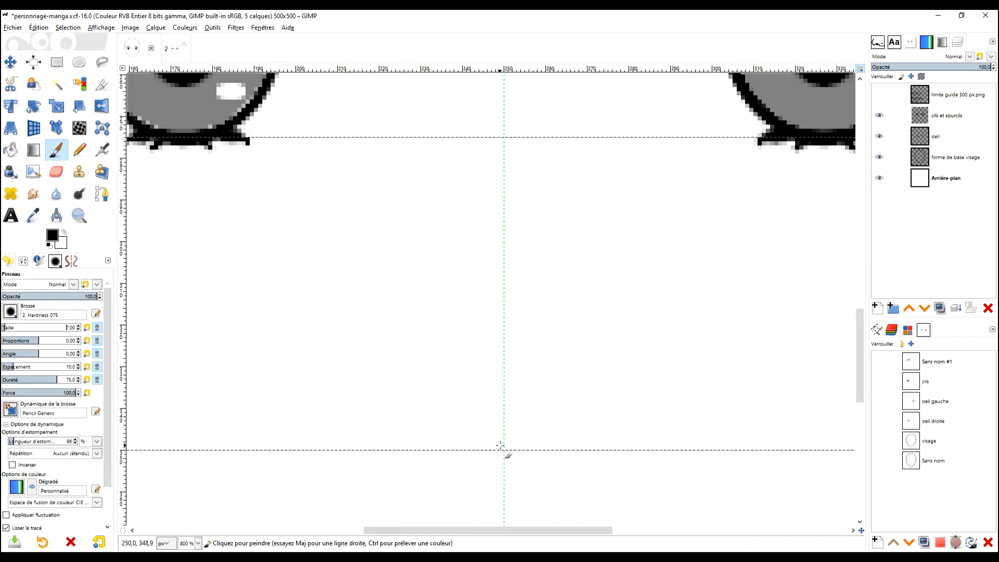
# Step: Paint a mirrored nose about 60 px wide on the 70% guide with a size 7 brush, including the base, dark nostrils and curved wings
pyautogui.moveTo(501, 446); pyautogui.dragTo(492, 446)
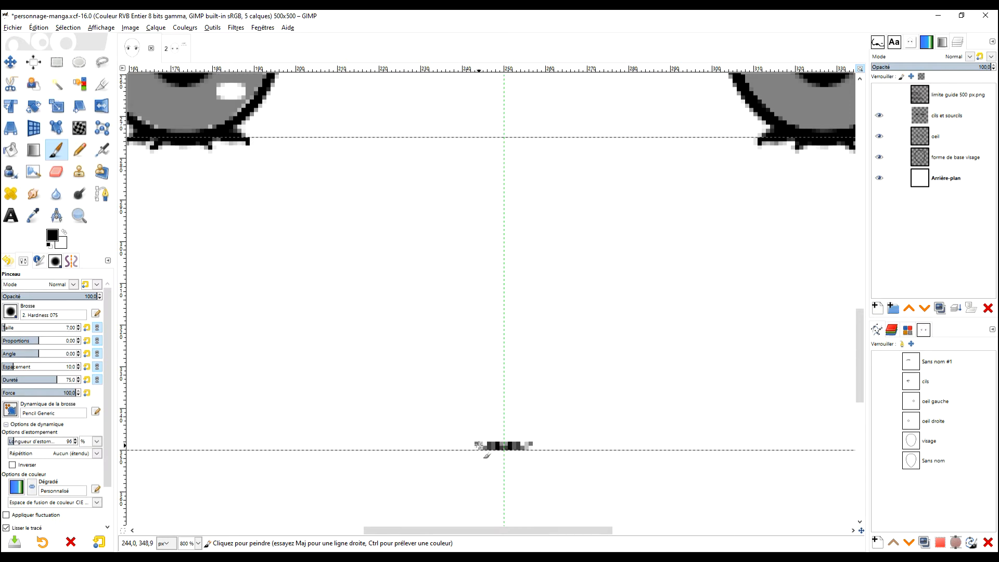
pyautogui.moveTo(477, 445); pyautogui.dragTo(468, 440)
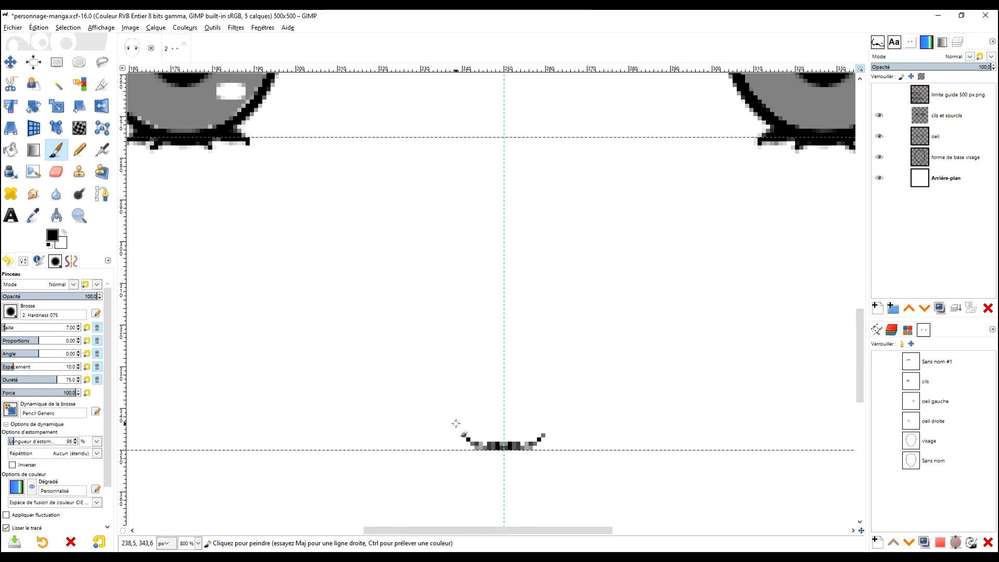
pyautogui.moveTo(462, 434)
pyautogui.mouseDown()
pyautogui.moveTo(443, 424)
pyautogui.moveTo(426, 431)
pyautogui.mouseUp()
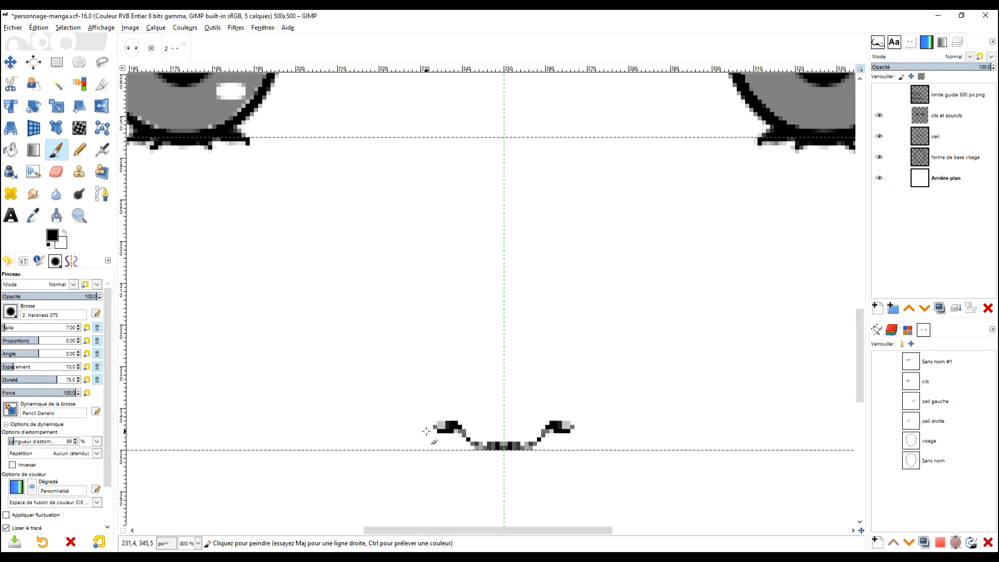
pyautogui.click(424, 426)
pyautogui.moveTo(452, 423)
pyautogui.mouseDown()
pyautogui.moveTo(421, 424)
pyautogui.moveTo(454, 419)
pyautogui.moveTo(433, 429)
pyautogui.moveTo(456, 432)
pyautogui.moveTo(431, 433)
pyautogui.moveTo(456, 433)
pyautogui.moveTo(434, 434)
pyautogui.moveTo(453, 424)
pyautogui.moveTo(444, 415)
pyautogui.moveTo(416, 429)
pyautogui.moveTo(453, 442)
pyautogui.moveTo(438, 451)
pyautogui.moveTo(415, 442)
pyautogui.moveTo(413, 413)
pyautogui.moveTo(454, 377)
pyautogui.mouseUp()
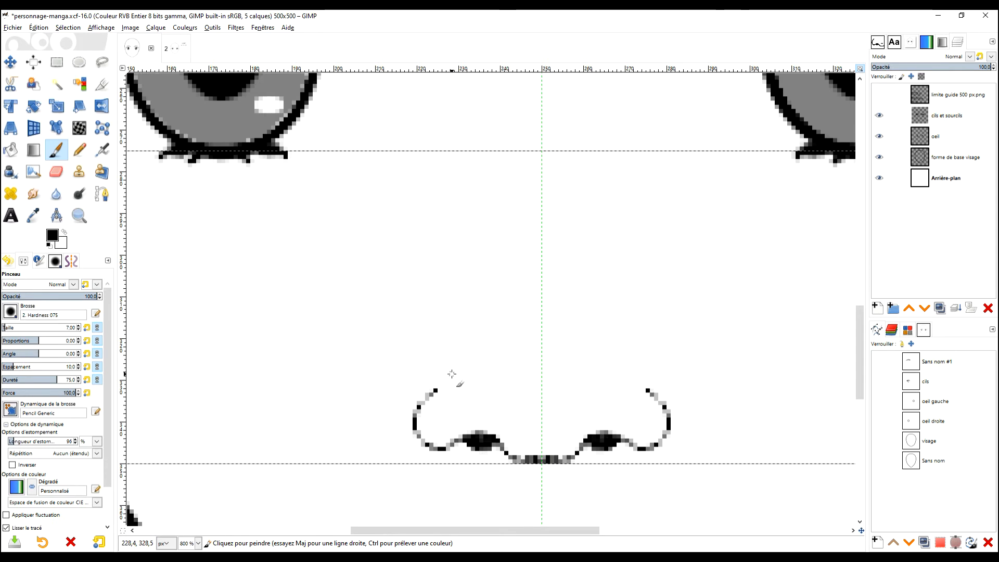
pyautogui.scroll(-2, 535, 419)
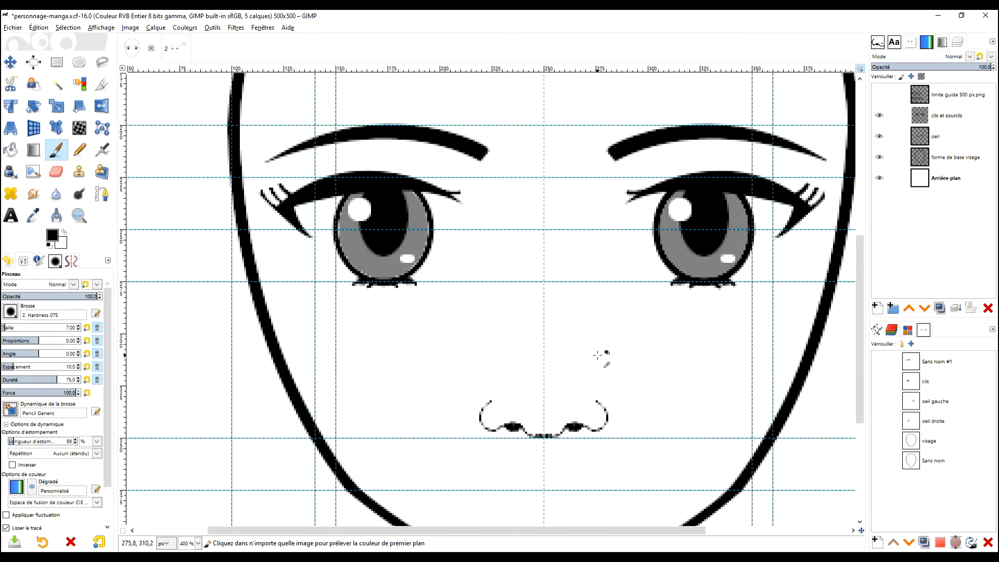
pyautogui.moveTo(644, 402); pyautogui.dragTo(600, 394)
pyautogui.scroll(1, 541, 403)
pyautogui.moveTo(497, 380); pyautogui.dragTo(563, 395)
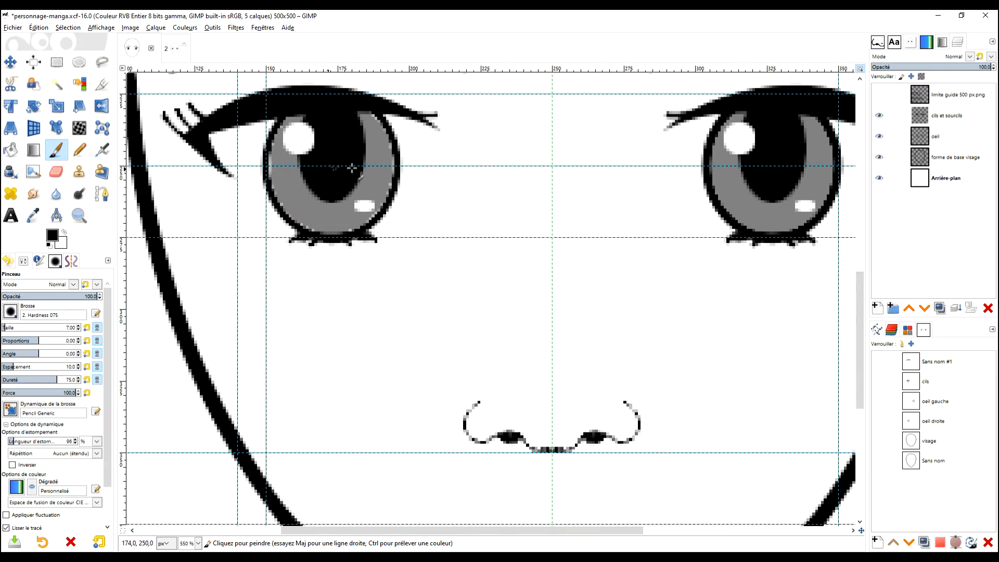
# Step: Measure the eye's width on the eye guide, the nose's width across the wings, and its height along the centre line
pyautogui.click(57, 215)
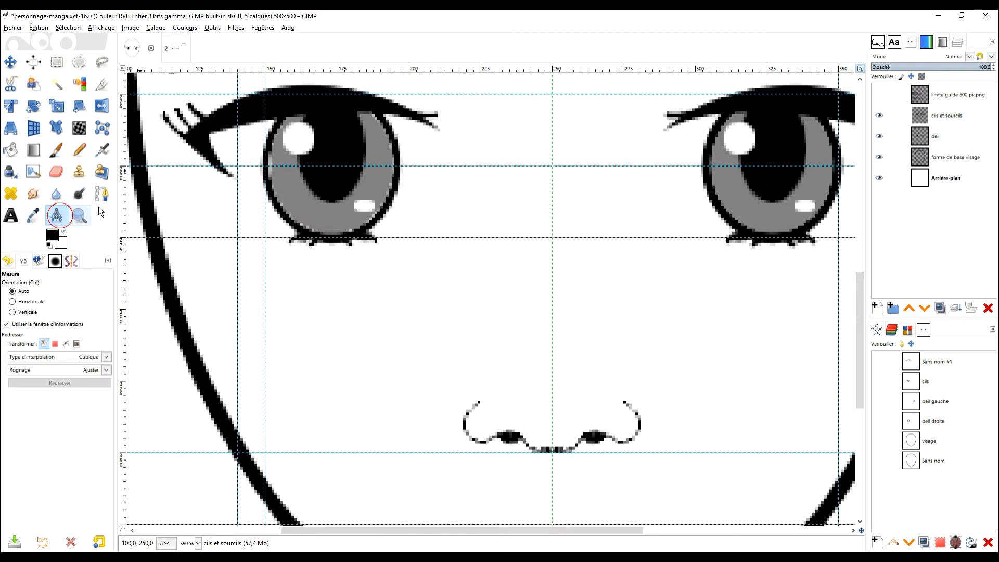
pyautogui.moveTo(260, 165)
pyautogui.mouseDown()
pyautogui.moveTo(377, 156)
pyautogui.moveTo(400, 165)
pyautogui.mouseUp()
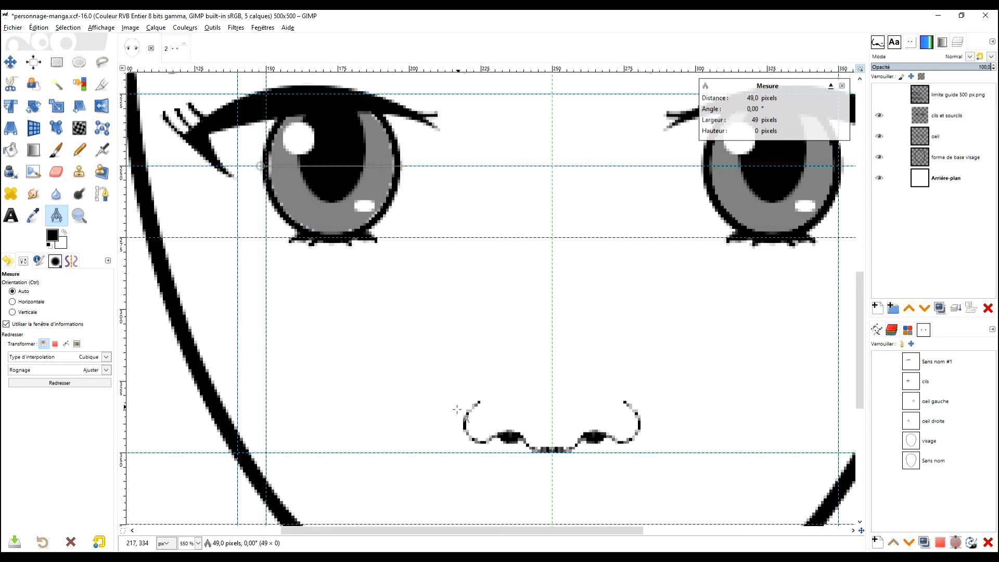
pyautogui.moveTo(465, 424); pyautogui.dragTo(640, 424)
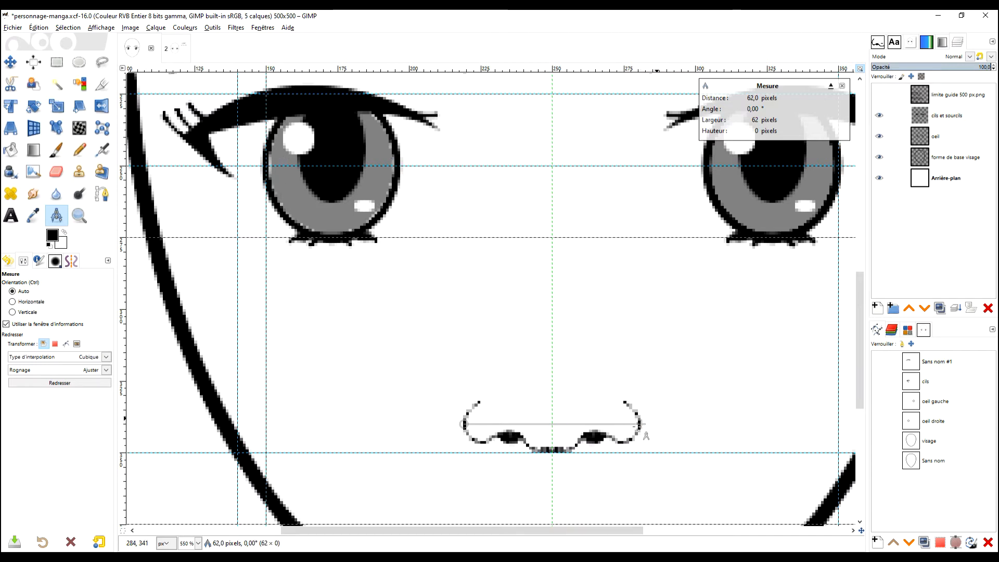
pyautogui.moveTo(552, 452); pyautogui.dragTo(552, 395)
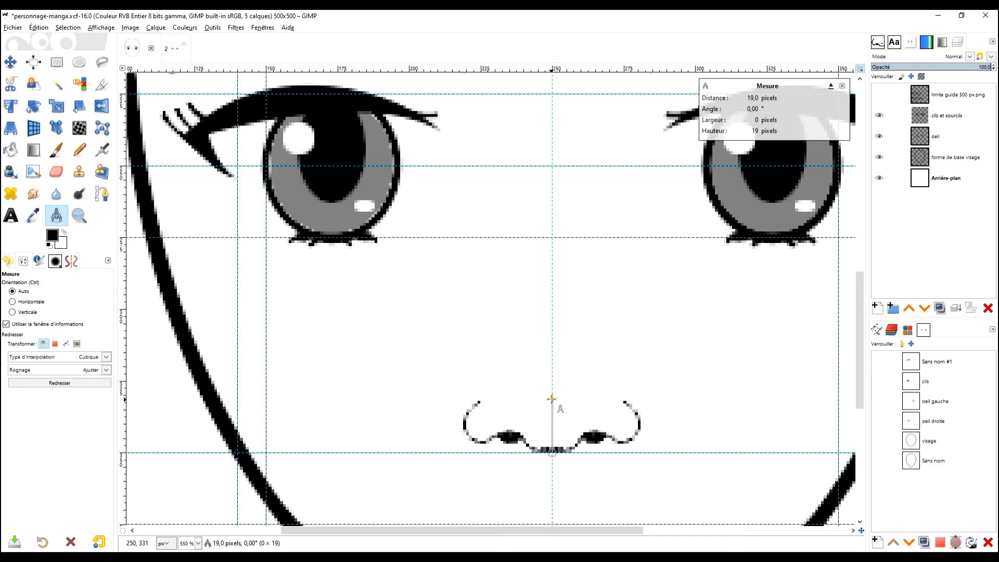
pyautogui.click(592, 371)
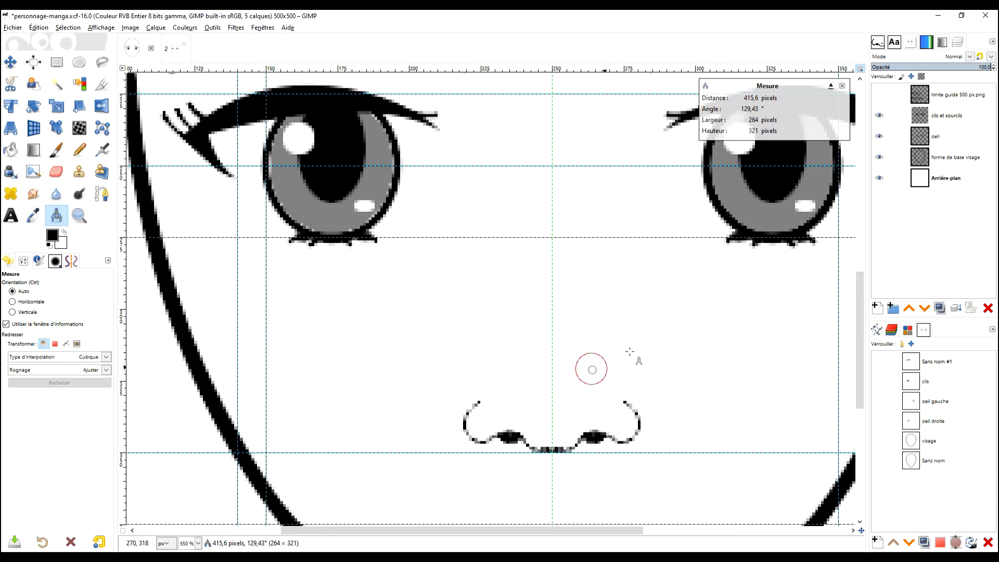
# Step: Select the nose with a 62 × 19 px rectangle, cut it and paste it as a floating selection
pyautogui.click(59, 66)
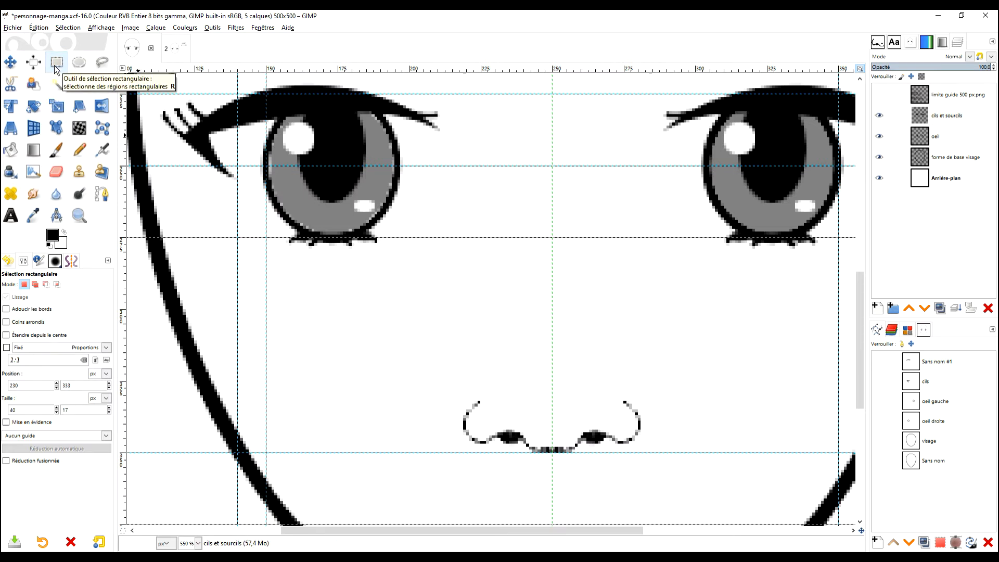
pyautogui.moveTo(455, 396); pyautogui.dragTo(641, 452)
pyautogui.moveTo(459, 420); pyautogui.dragTo(467, 423)
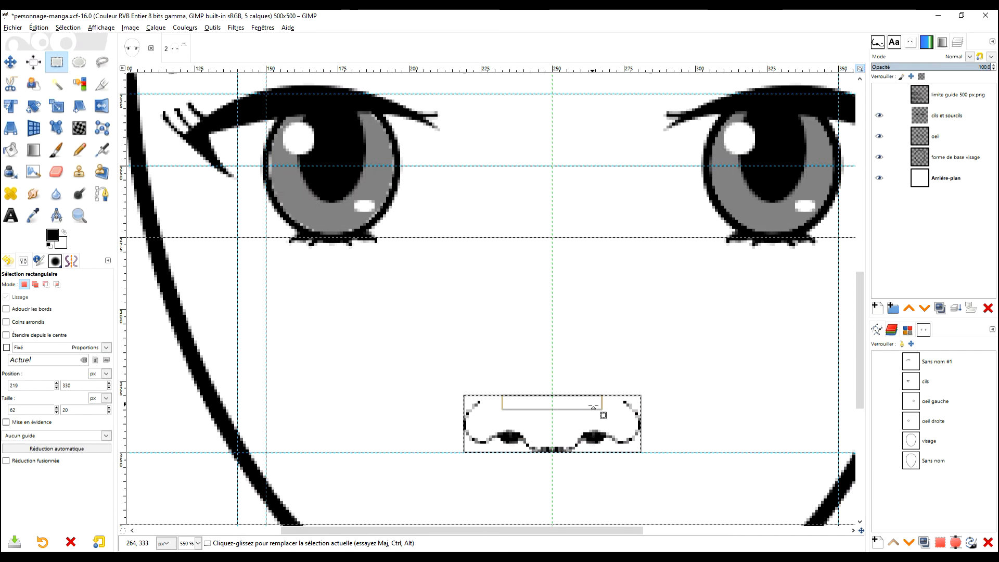
pyautogui.moveTo(574, 411); pyautogui.dragTo(575, 414)
pyautogui.press('ctrl')
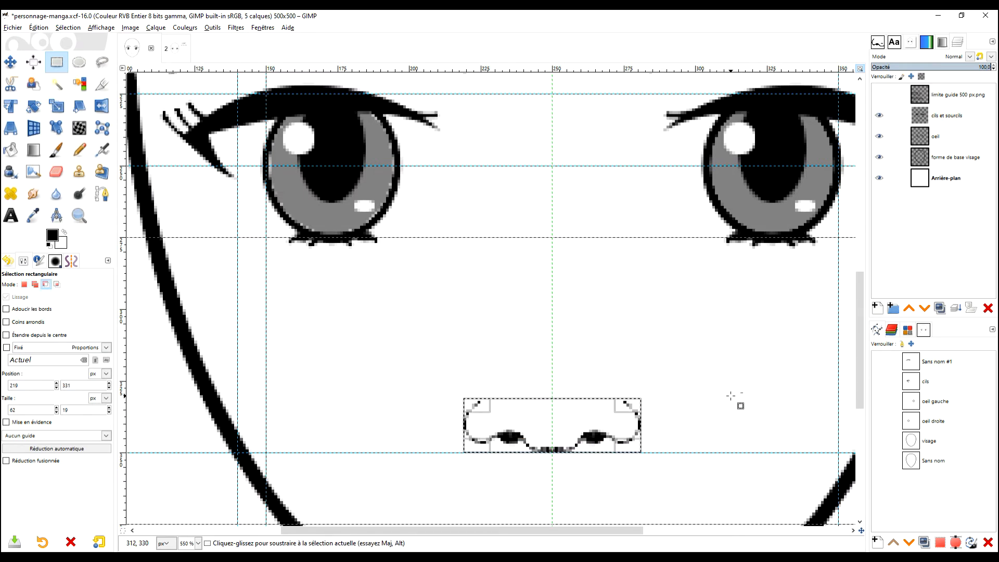
pyautogui.hotkey('ctrl', 'x')
pyautogui.hotkey('ctrl', 'v')
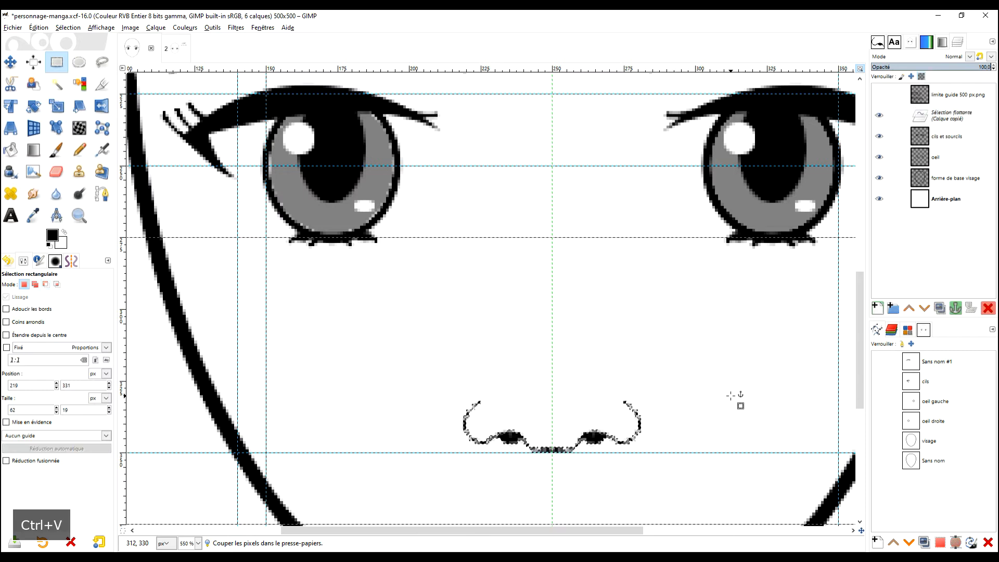
# Step: Narrow the floating nose to 50 px wide with the Scale tool, keeping its height at 19 px
pyautogui.click(57, 106)
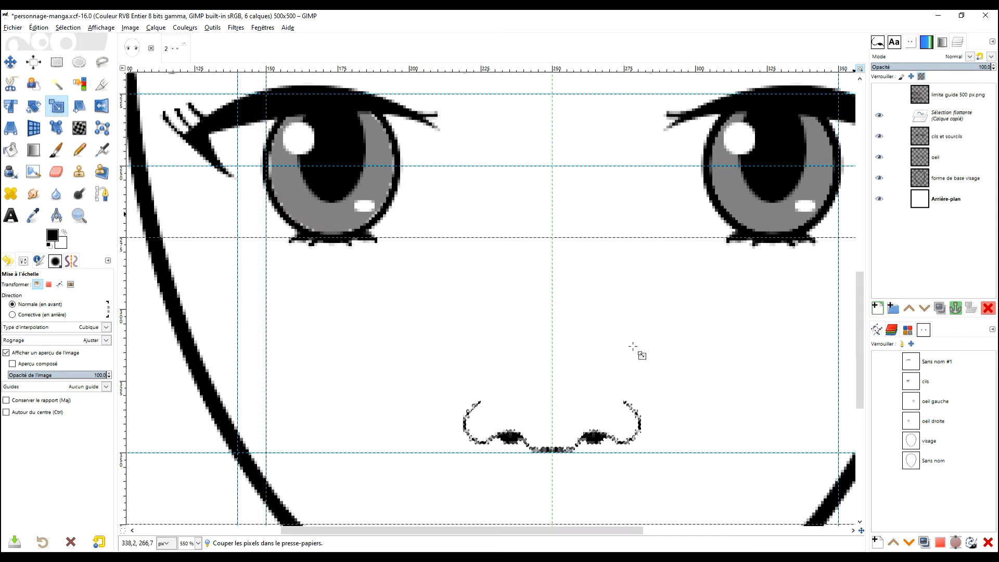
pyautogui.click(564, 455)
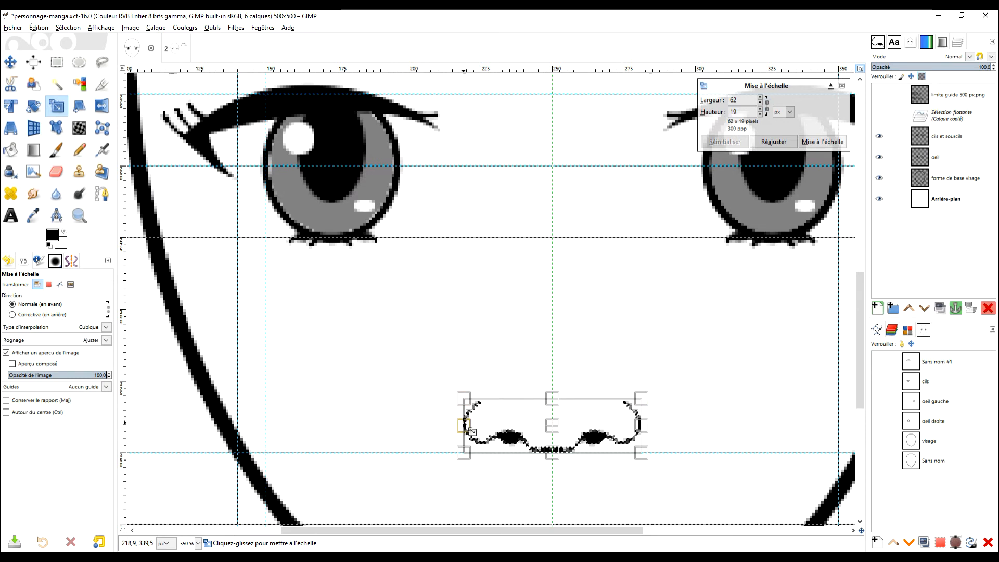
pyautogui.moveTo(466, 425); pyautogui.dragTo(472, 426)
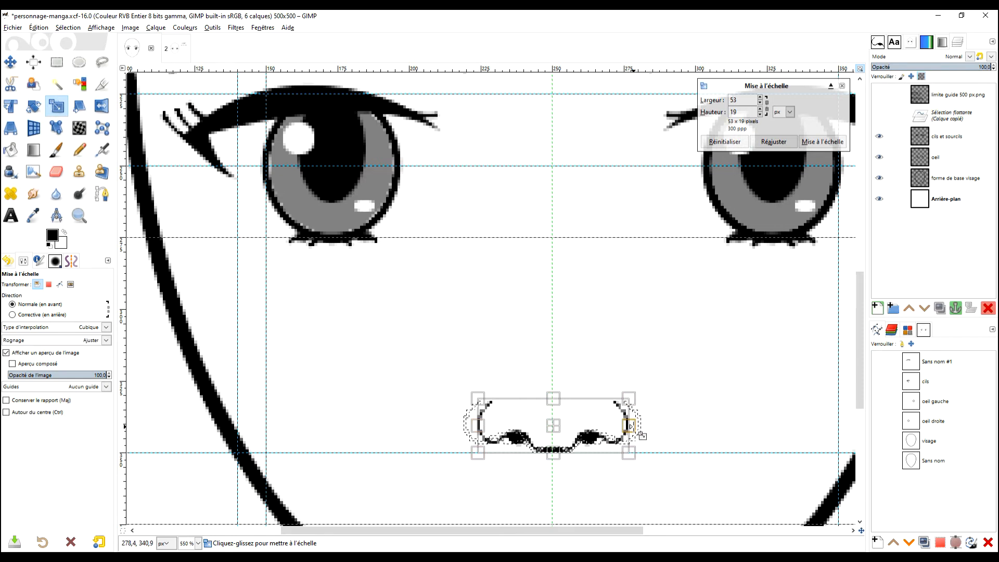
pyautogui.scroll(1, 642, 435)
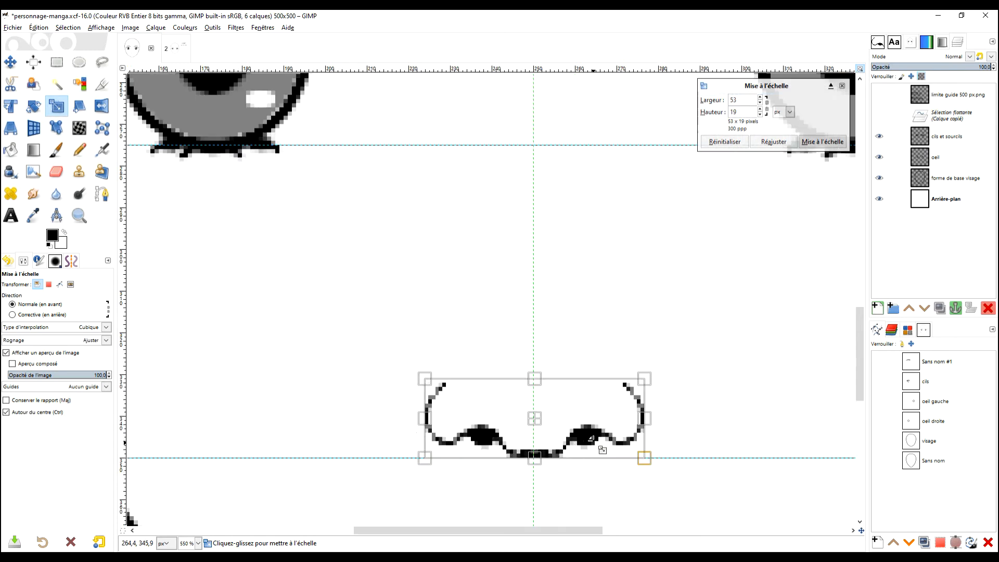
pyautogui.scroll(1, 639, 423)
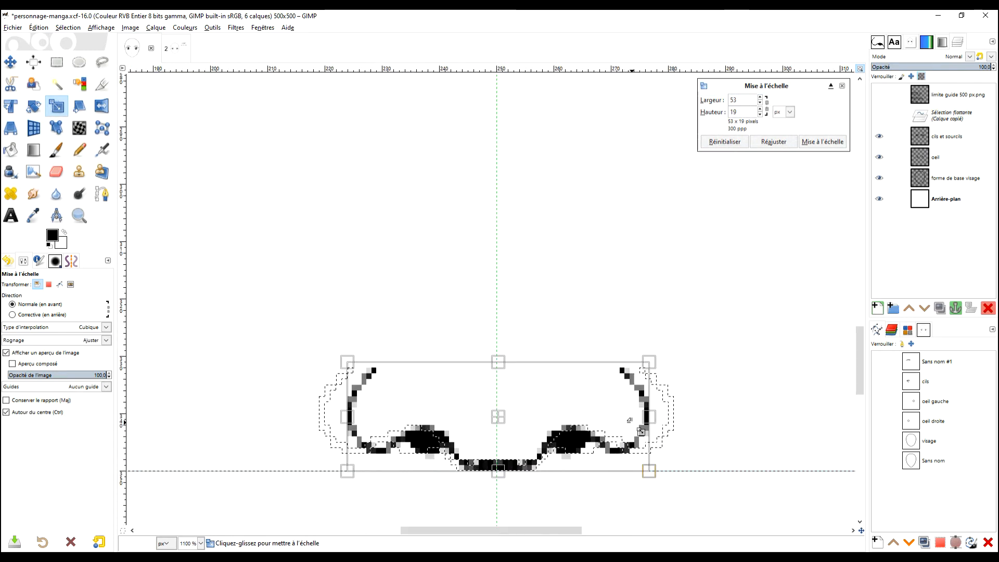
pyautogui.moveTo(653, 417); pyautogui.dragTo(650, 417)
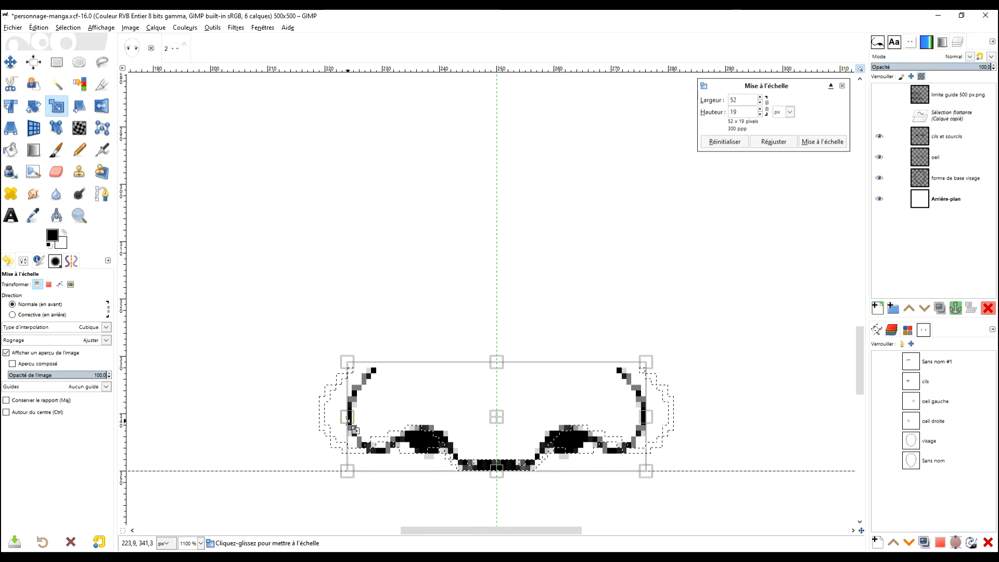
pyautogui.moveTo(345, 420); pyautogui.dragTo(365, 428)
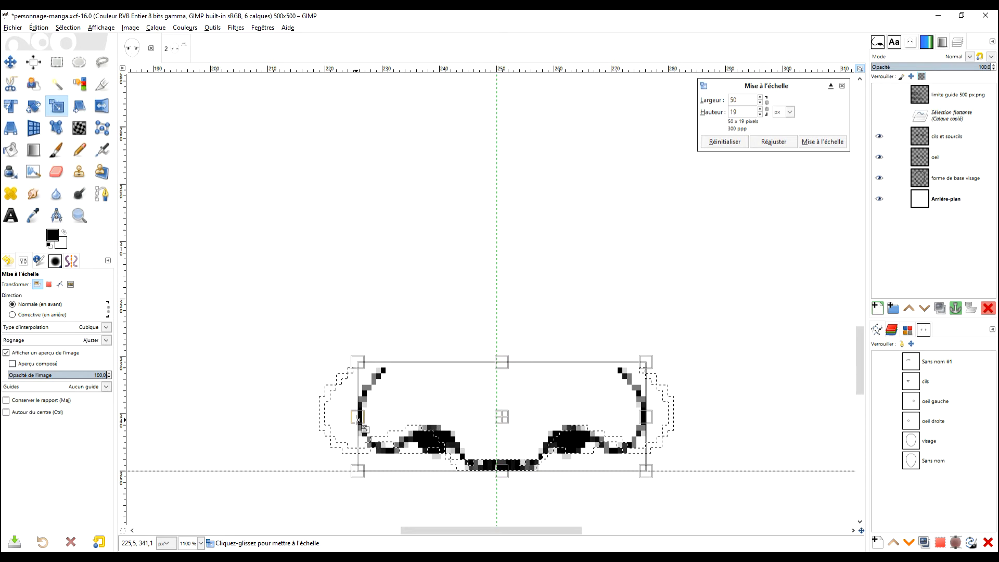
# Step: Try narrowing the nose to 49 px wide, and undo that last scaling adjustment
pyautogui.moveTo(644, 414); pyautogui.dragTo(636, 414)
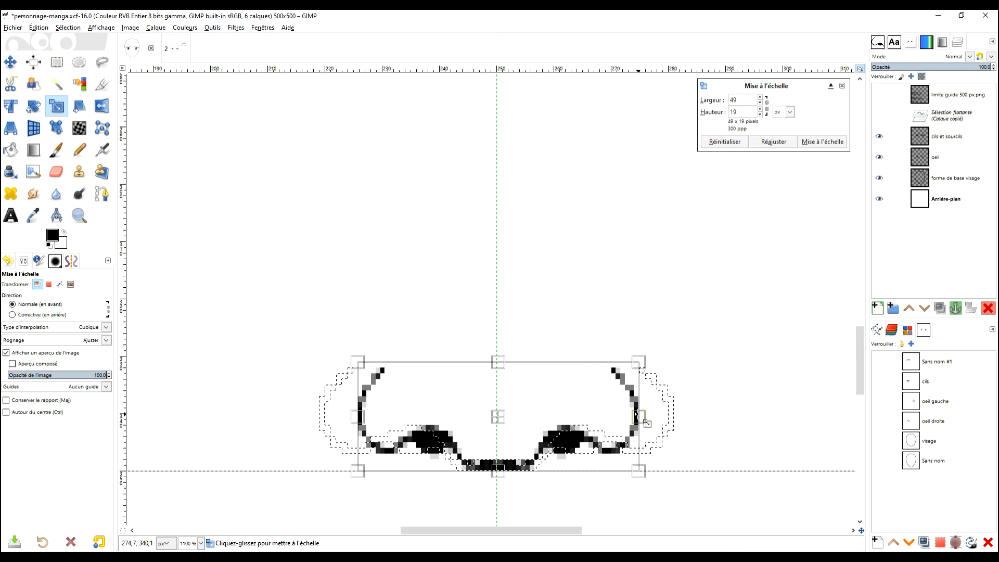
pyautogui.press('ctrl')
pyautogui.scroll(2, 533, 433)
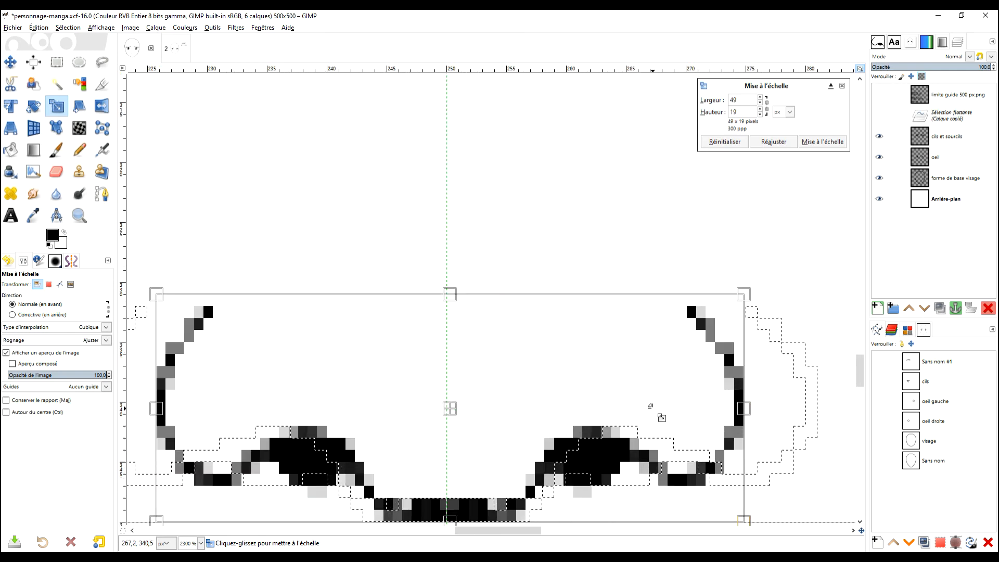
pyautogui.hotkey('shift', 'Left')
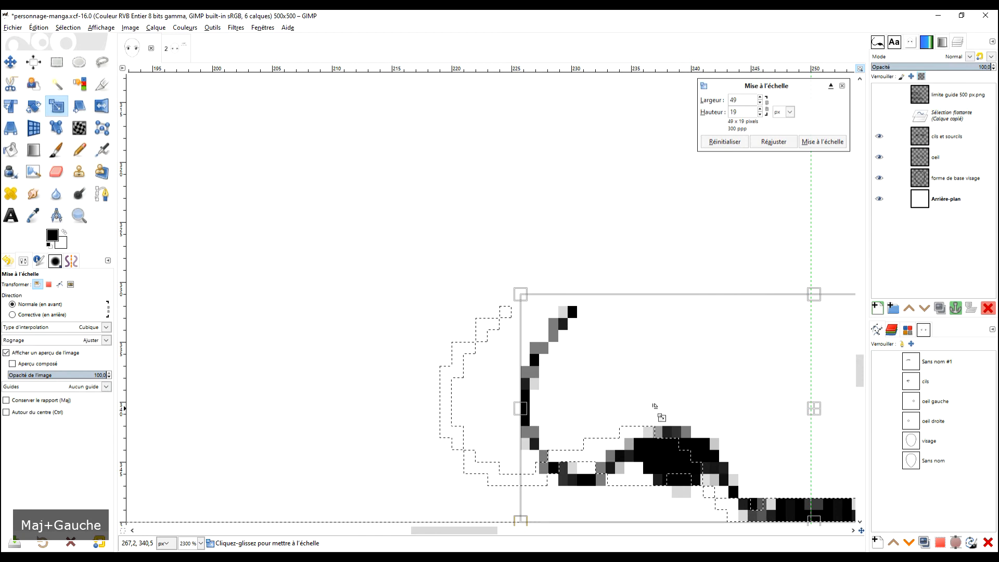
pyautogui.hotkey('ctrl', 'z')
# Step: Shift the 50 px wide scaling frame so the nose is centred on the vertical centre line
pyautogui.scroll(-3, 654, 406)
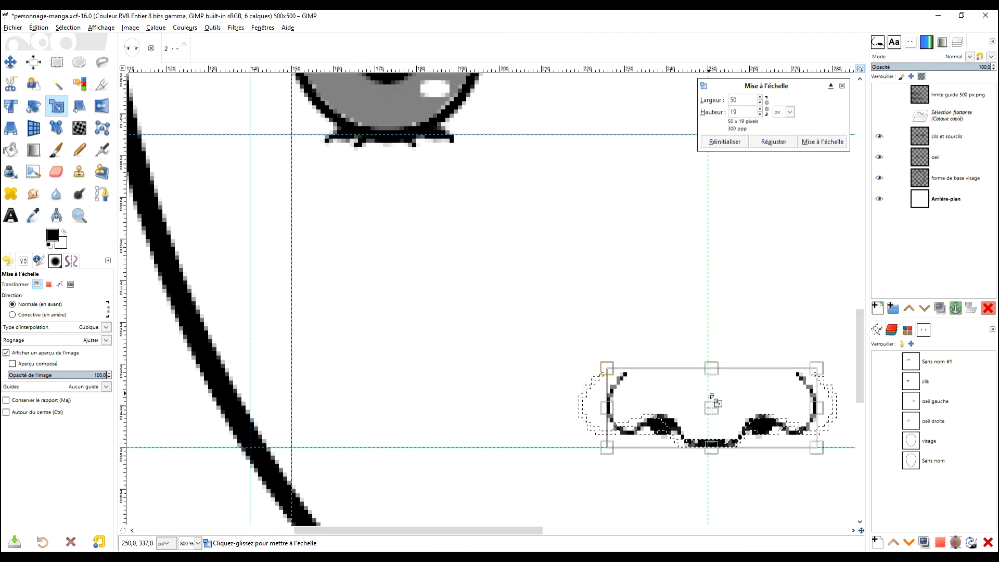
pyautogui.hscroll(3, 713, 401)
pyautogui.press('Left')
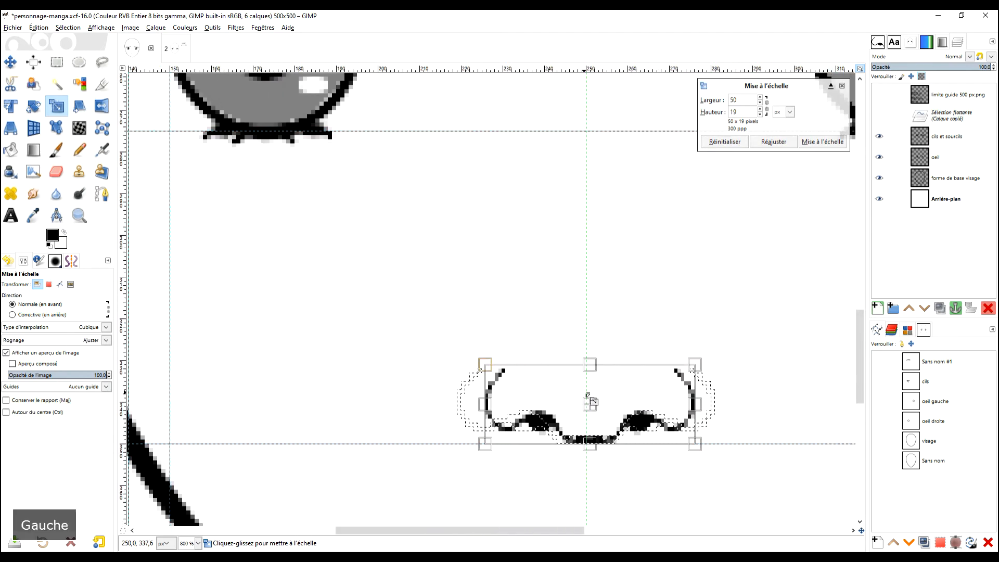
pyautogui.moveTo(598, 412); pyautogui.dragTo(593, 413)
pyautogui.scroll(2, 590, 415)
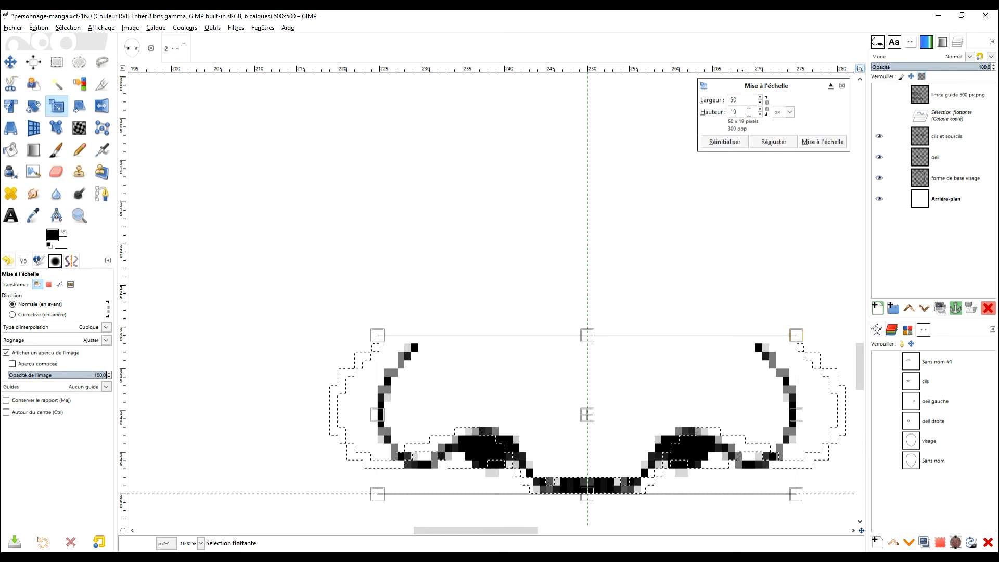
# Step: Stretch the nose upward to a height of 24 px, keeping its base on the 70% guide, and apply the scaling
pyautogui.moveTo(706, 273); pyautogui.dragTo(681, 241)
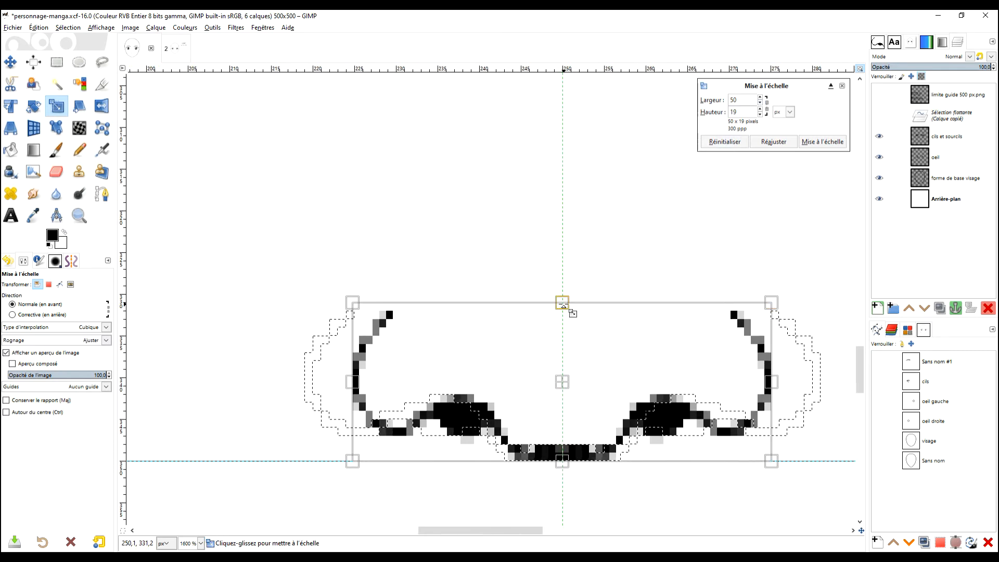
pyautogui.moveTo(565, 306); pyautogui.dragTo(562, 266)
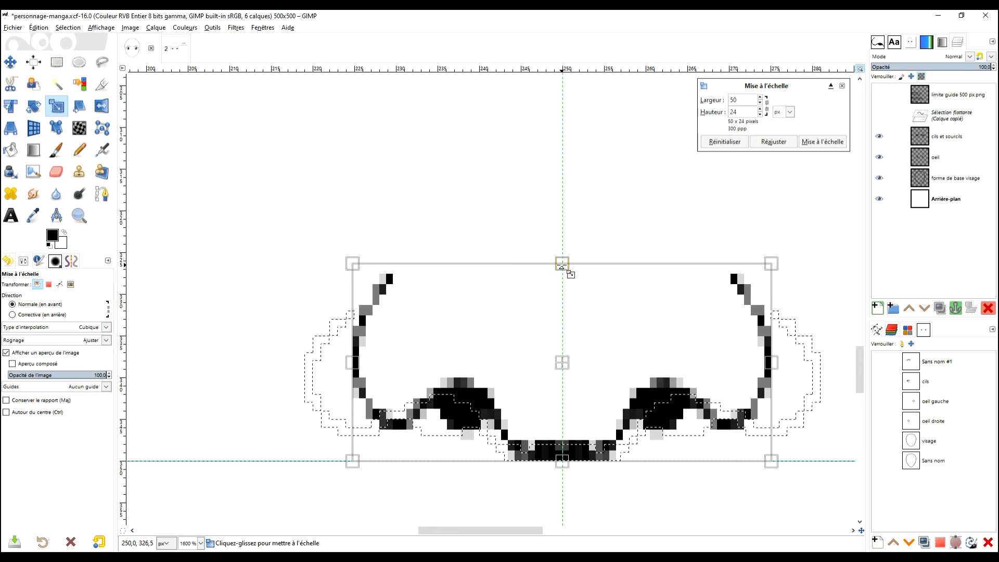
pyautogui.click(823, 142)
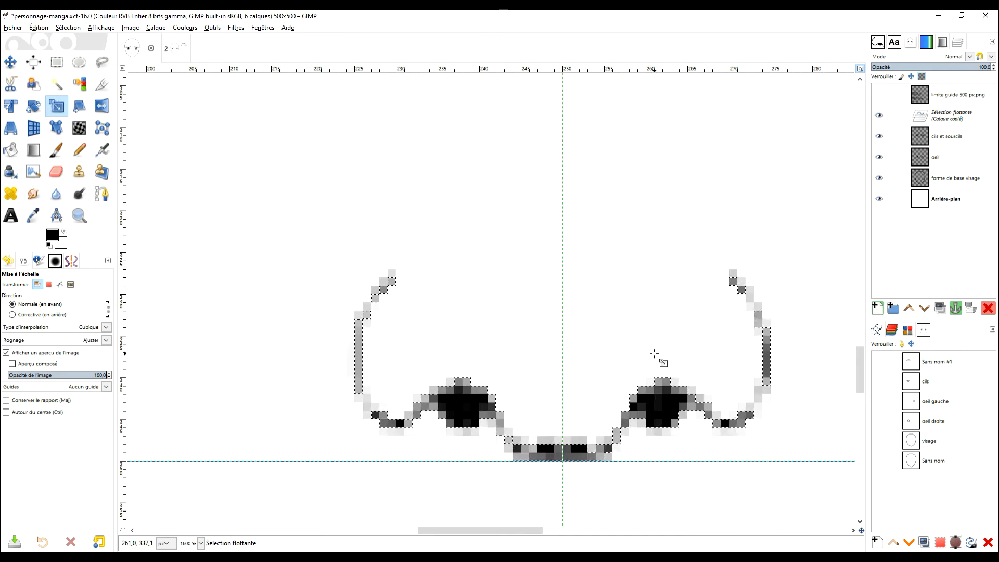
pyautogui.scroll(-3, 663, 361)
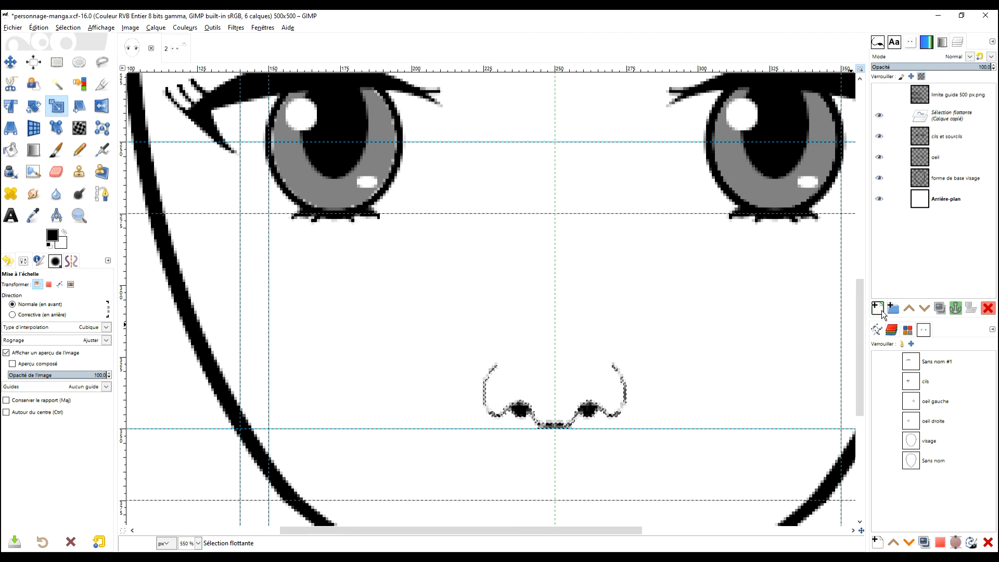
# Step: Convert the floating nose into its own layer and duplicate that layer three times to darken the lines
pyautogui.click(876, 309)
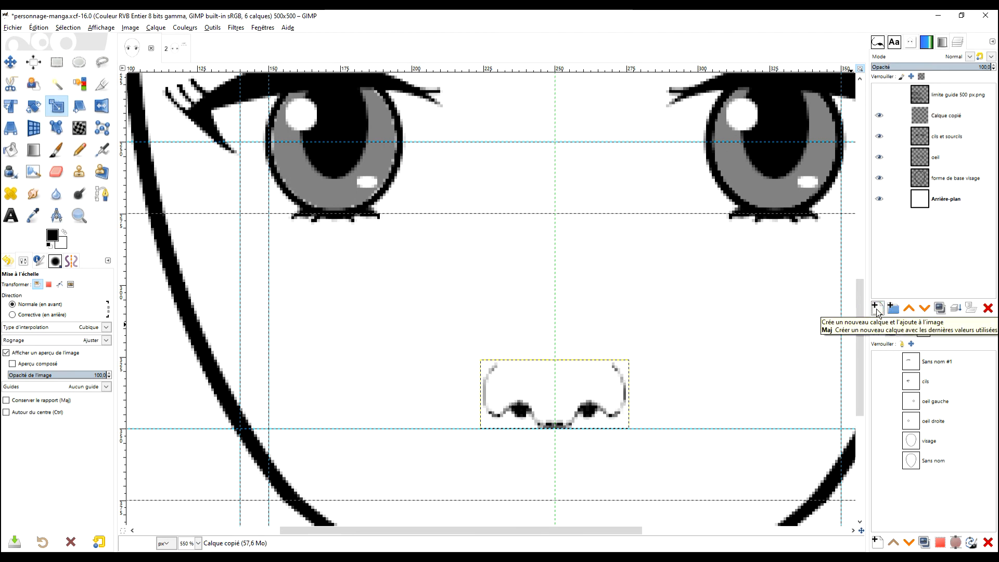
pyautogui.click(939, 308)
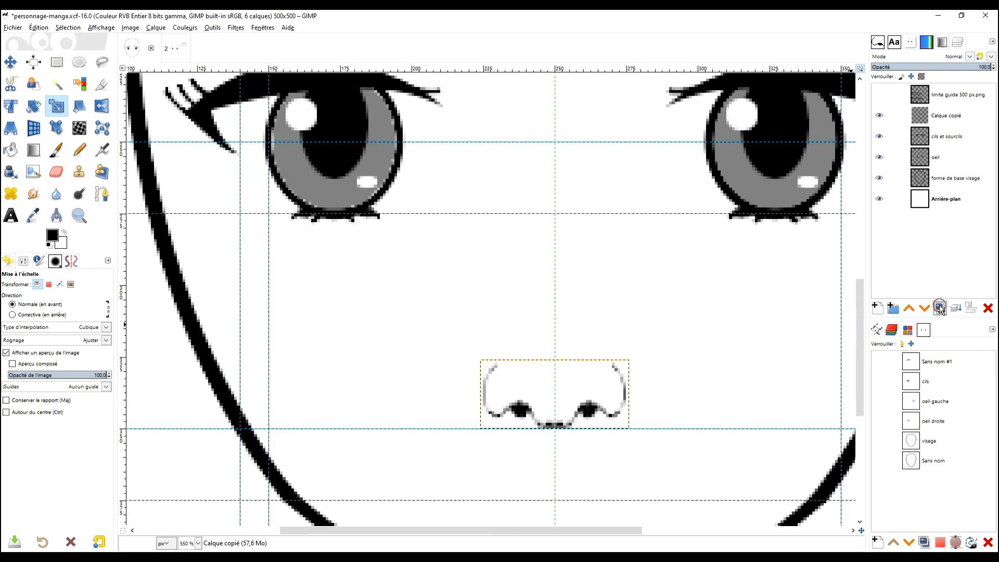
pyautogui.click(940, 308)
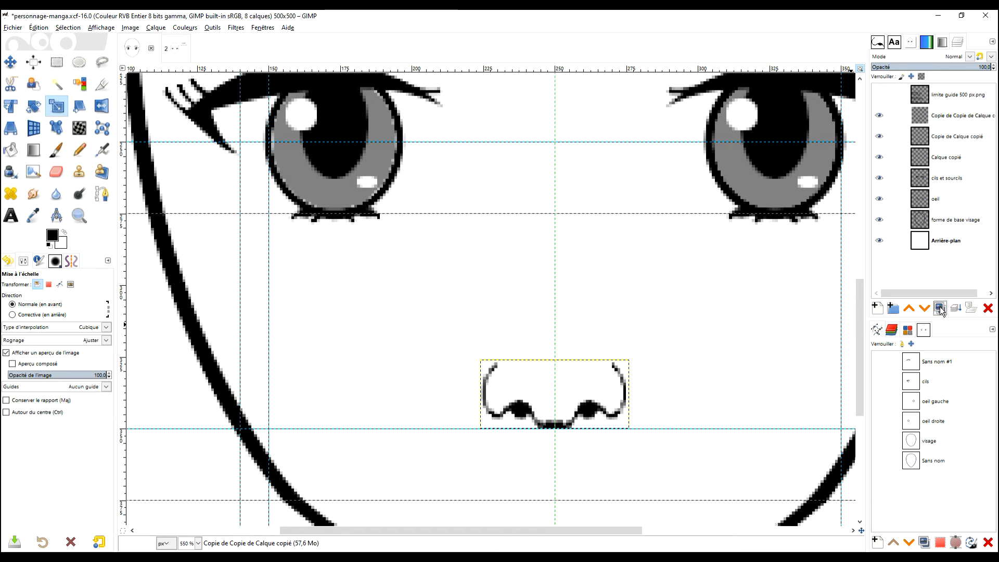
pyautogui.click(940, 308)
# Step: Merge the three nose copies down one after another into the Calque copié layer
pyautogui.rightClick(921, 119)
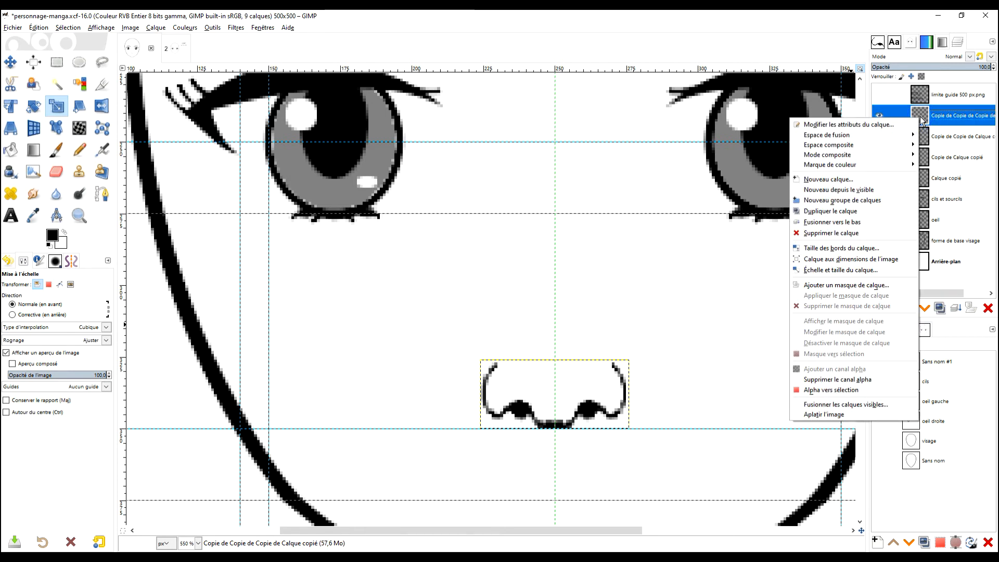
pyautogui.click(864, 232)
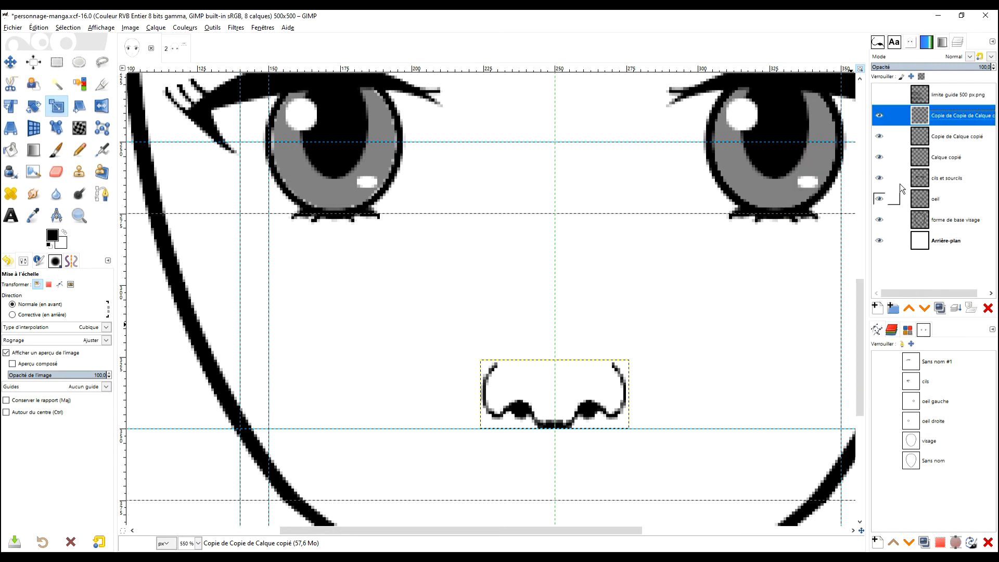
pyautogui.rightClick(922, 116)
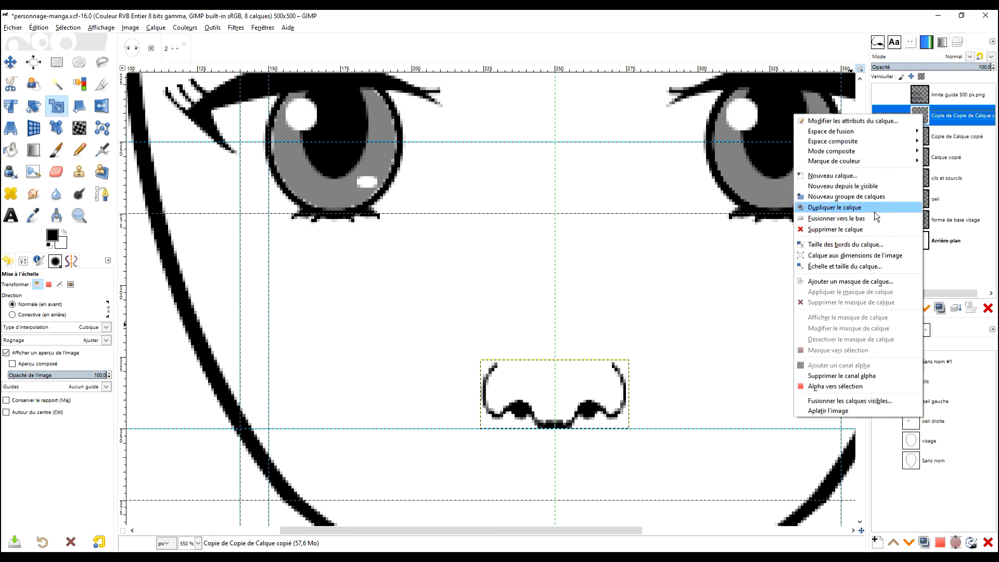
pyautogui.click(864, 230)
pyautogui.rightClick(921, 119)
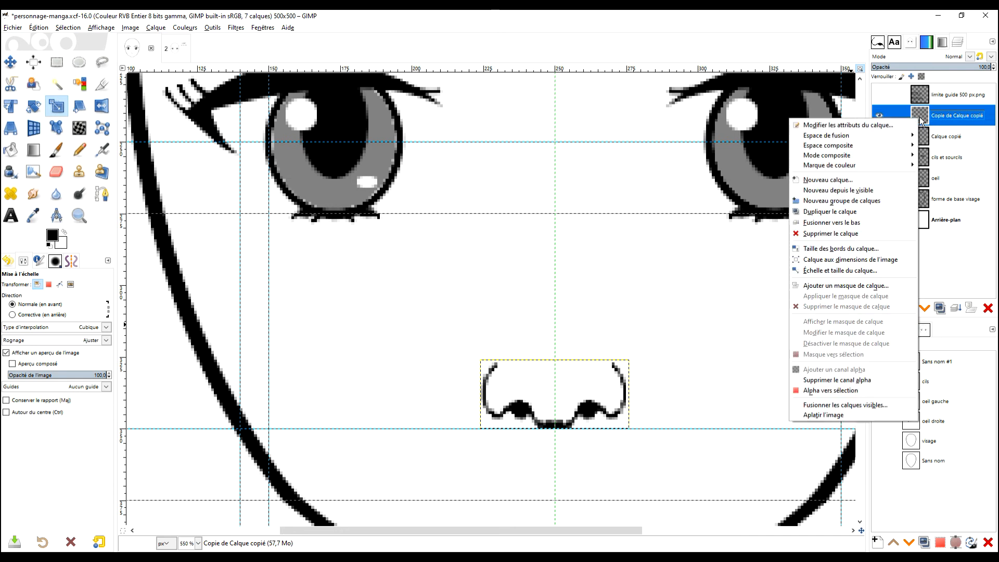
pyautogui.click(870, 233)
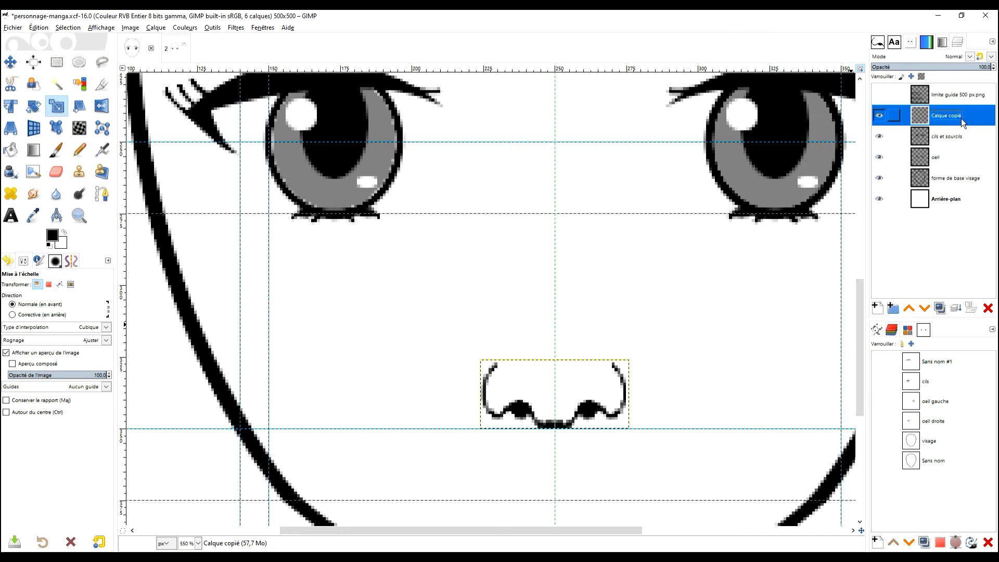
# Step: Rename the Calque copié layer as nez
pyautogui.rightClick(920, 119)
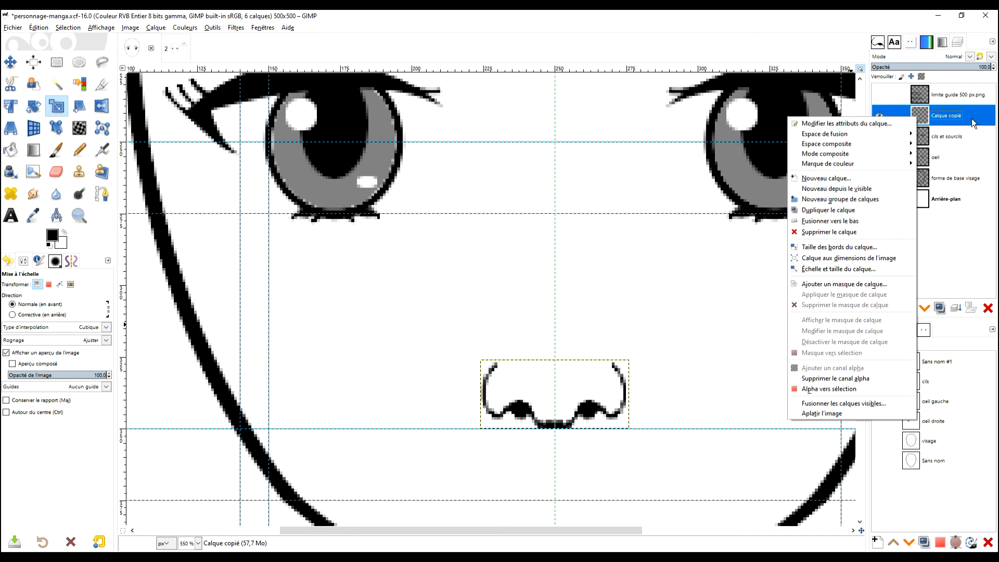
pyautogui.click(965, 118)
pyautogui.click(879, 115)
pyautogui.click(880, 116)
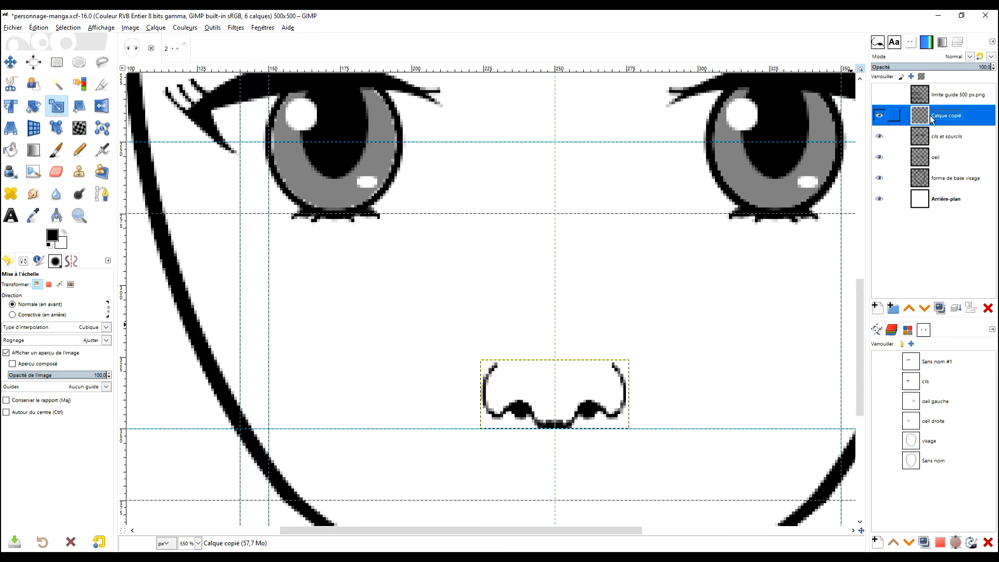
pyautogui.doubleClick(945, 117)
pyautogui.write('nez')
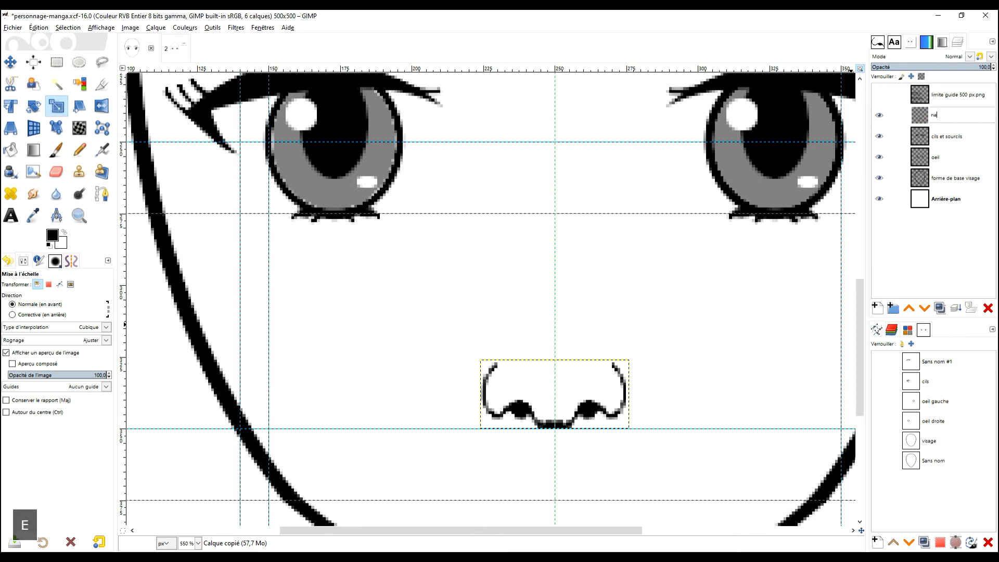
pyautogui.press('Return')
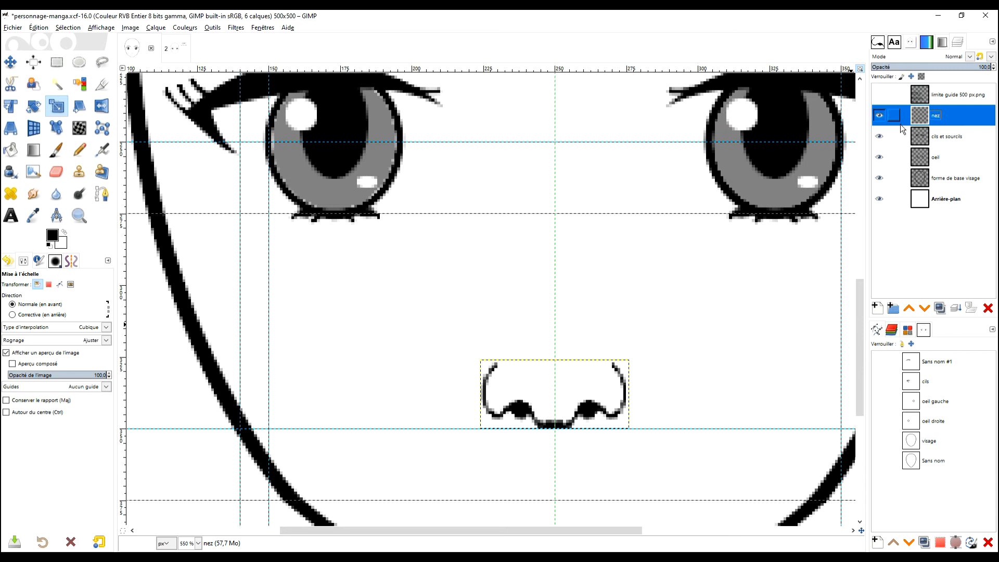
# Step: Enlarge the nez layer's boundary to the dimensions of the whole image
pyautogui.scroll(-1, 685, 288)
pyautogui.scroll(-1, 685, 289)
pyautogui.scroll(2, 691, 284)
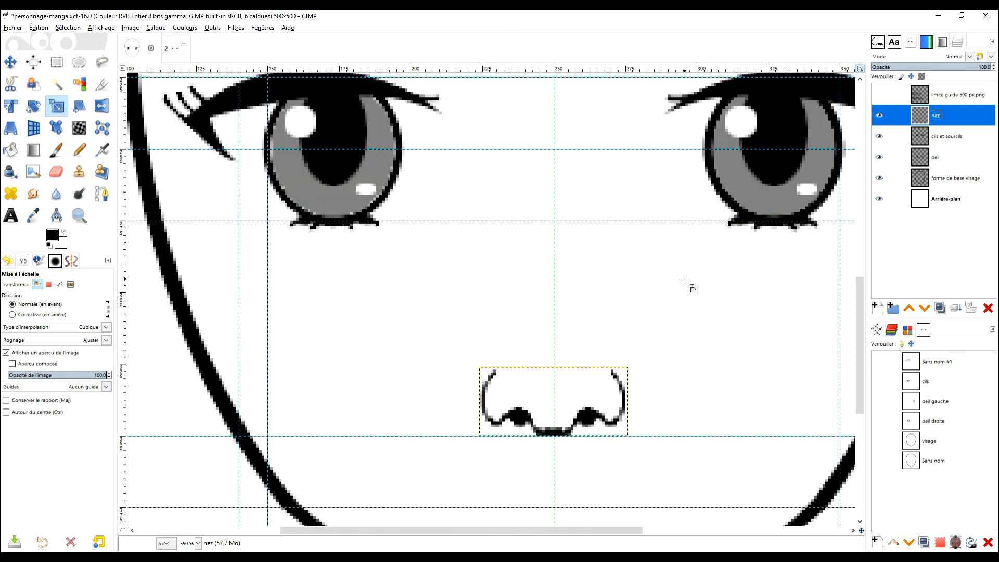
pyautogui.scroll(-1, 733, 305)
pyautogui.moveTo(753, 303); pyautogui.dragTo(632, 331)
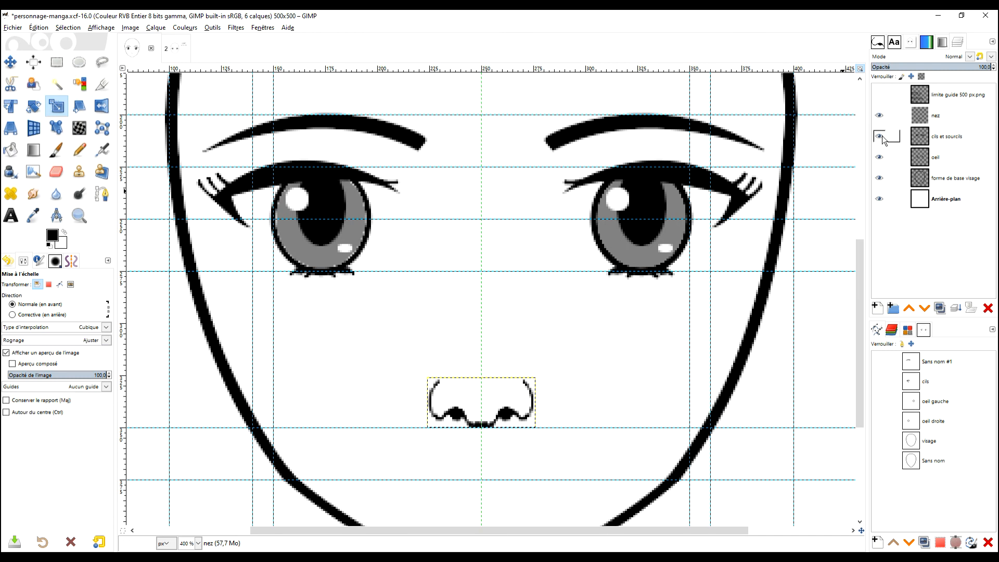
pyautogui.moveTo(612, 331)
pyautogui.mouseDown()
pyautogui.moveTo(597, 338)
pyautogui.moveTo(604, 347)
pyautogui.mouseUp()
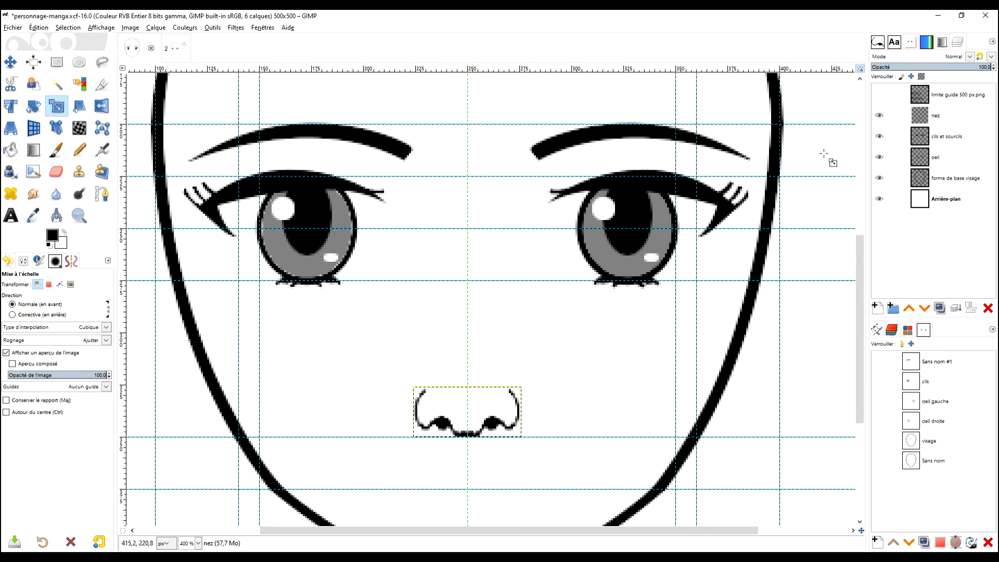
pyautogui.rightClick(921, 118)
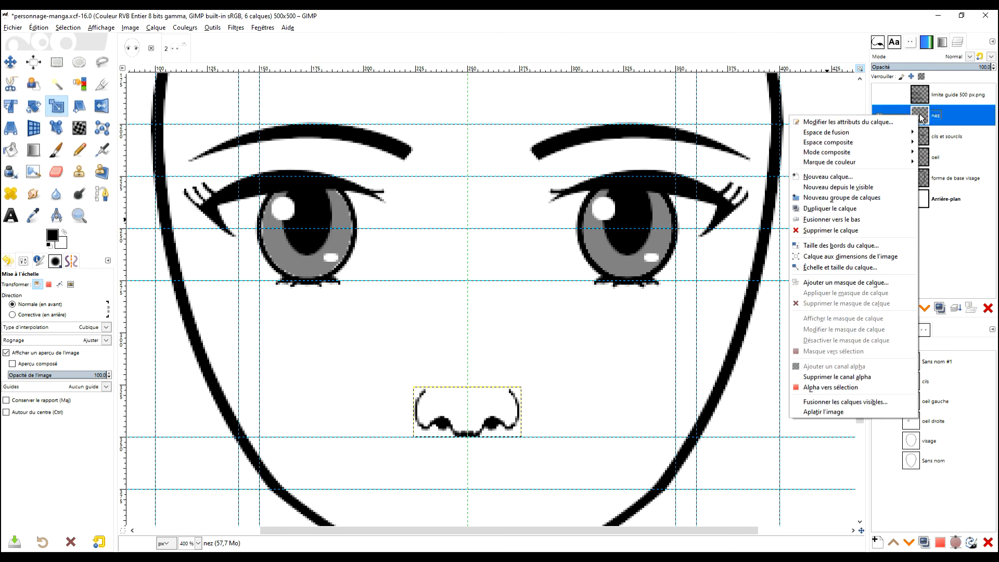
pyautogui.click(867, 260)
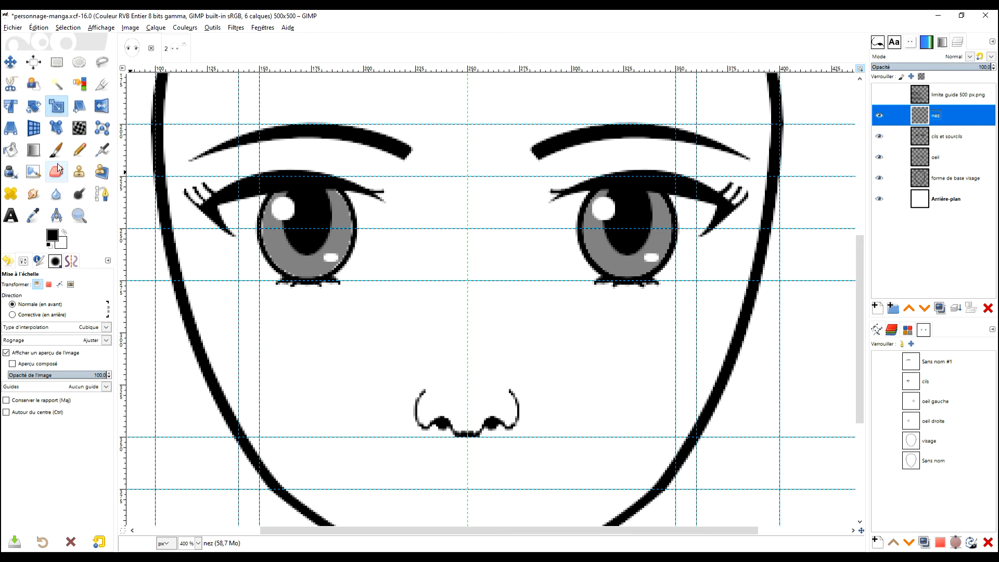
# Step: Draw a curved two-node path for the nose bridge, from about (267, 317) above the nostril up to about (267, 241) between the eyes
pyautogui.click(103, 194)
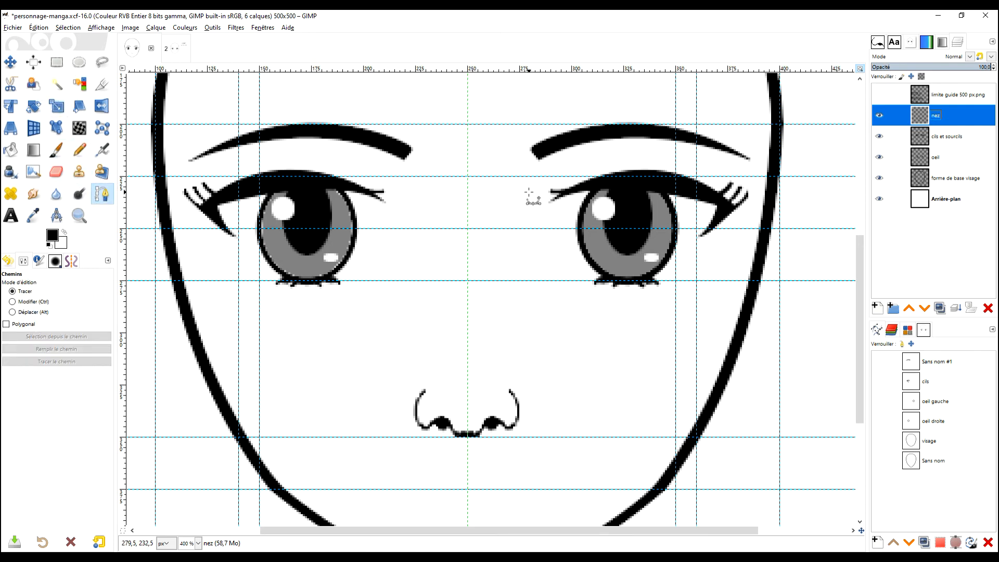
pyautogui.click(501, 367)
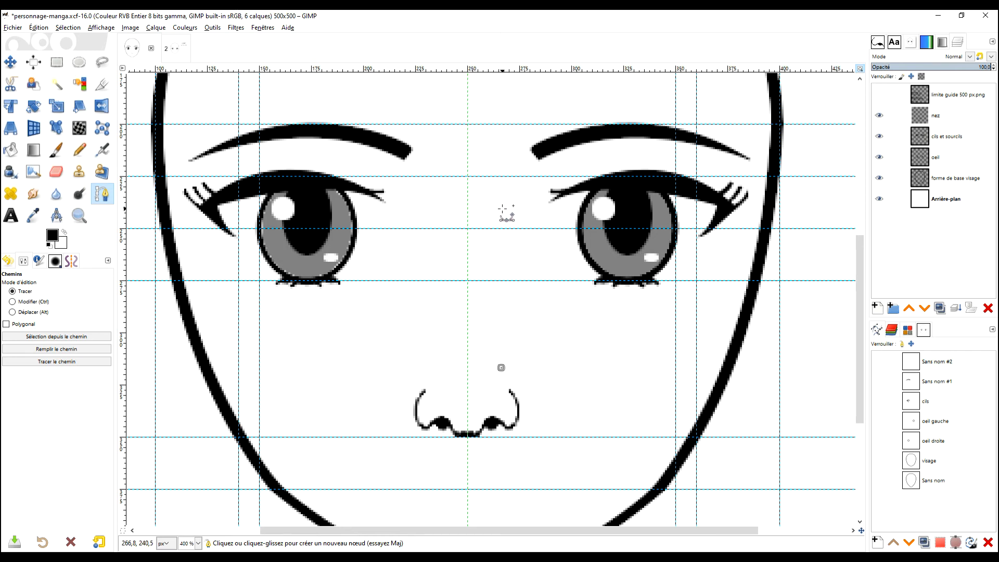
pyautogui.moveTo(504, 209); pyautogui.dragTo(543, 177)
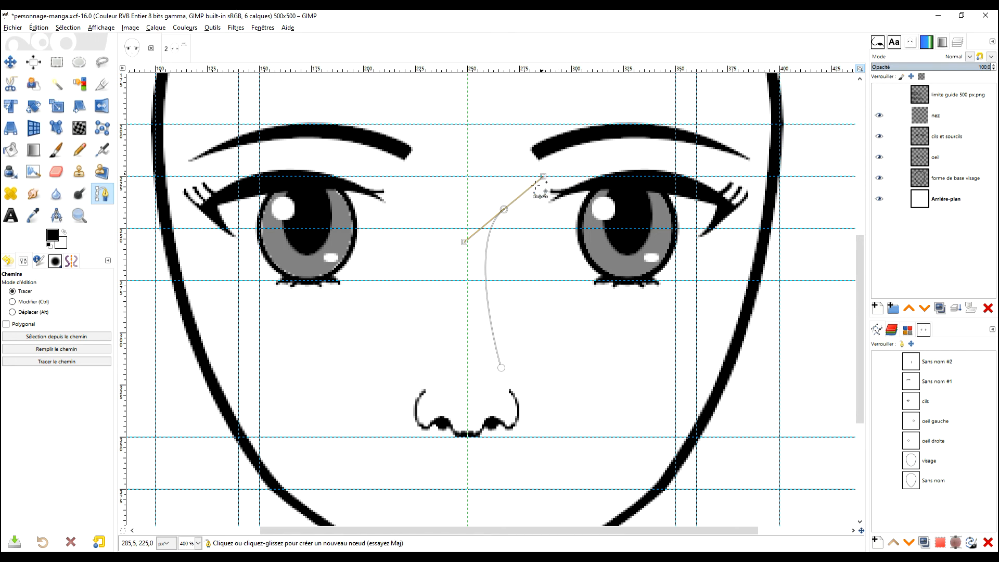
# Step: Check the Paintbrush's brush dynamics and rename the new nose bridge path as nez
pyautogui.click(55, 151)
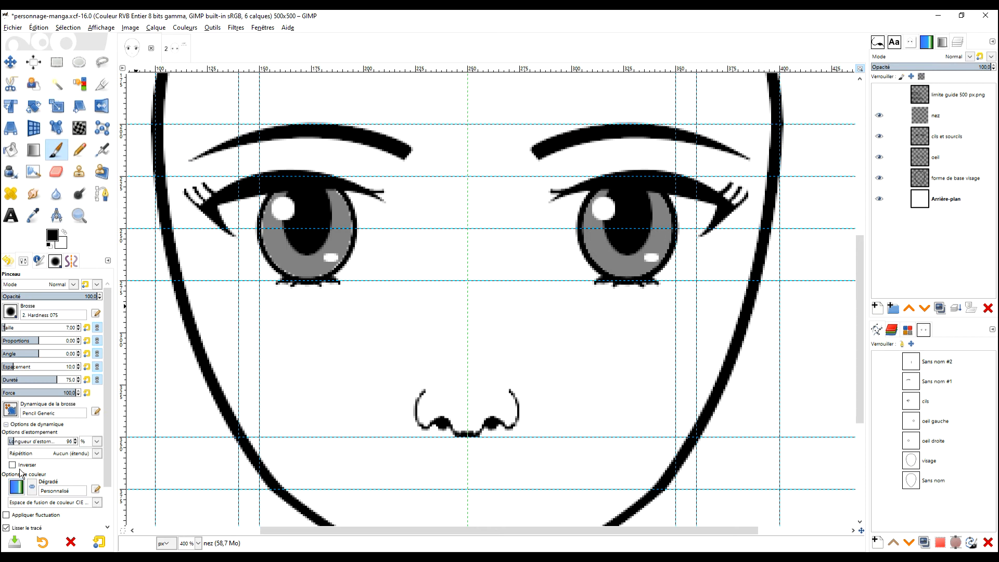
pyautogui.click(10, 410)
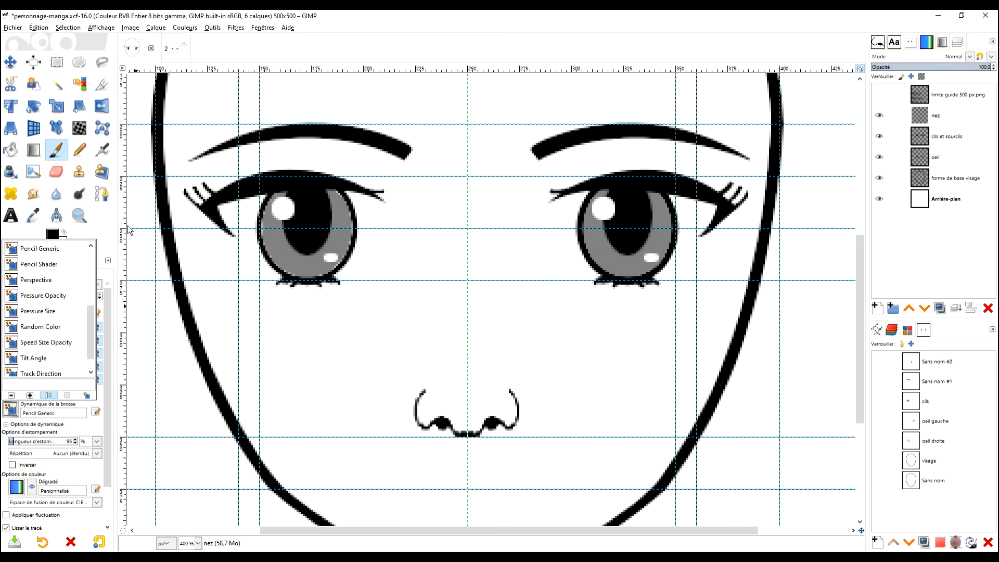
pyautogui.click(104, 227)
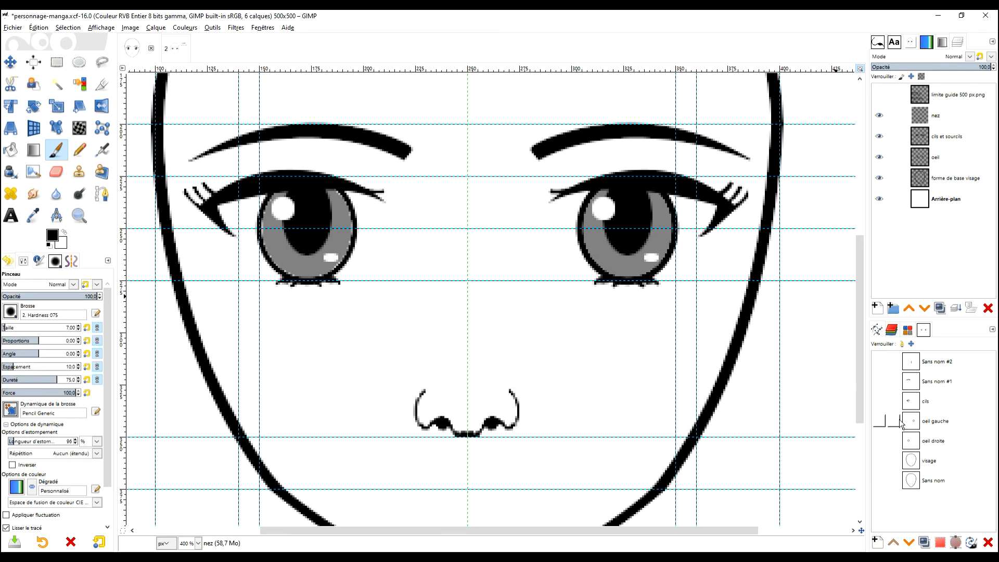
pyautogui.doubleClick(911, 364)
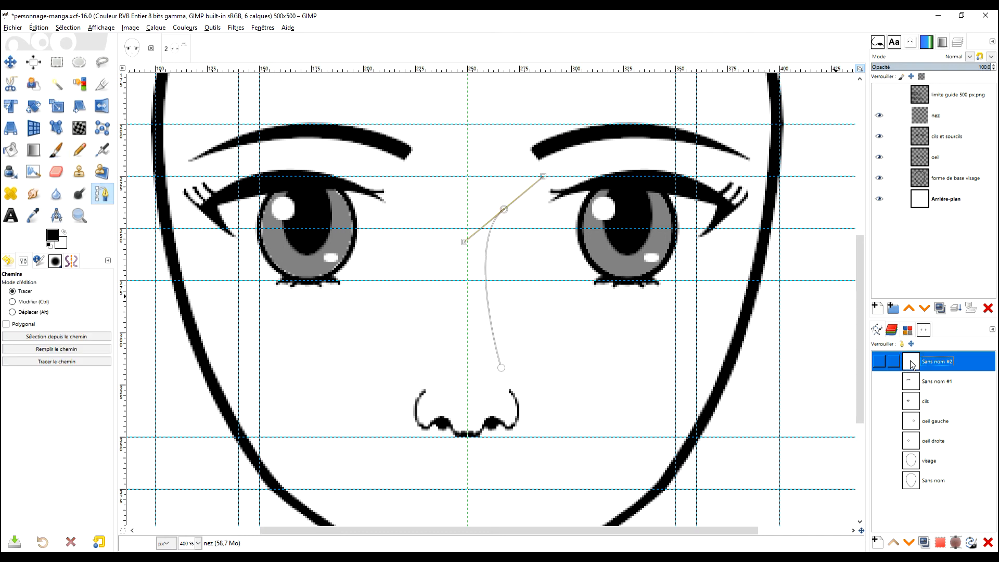
pyautogui.doubleClick(936, 363)
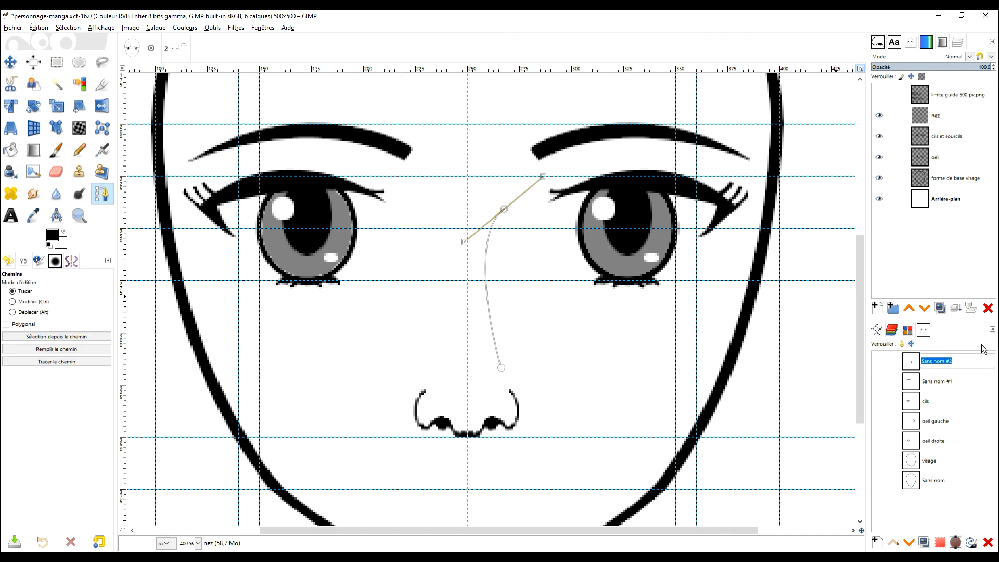
pyautogui.write('nez')
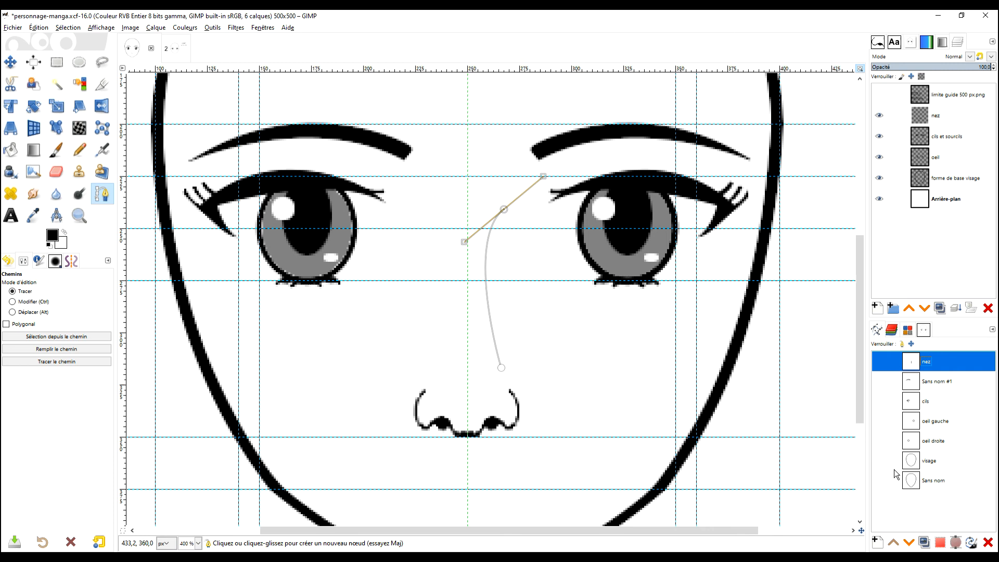
# Step: Try stroking the nez path with the Paintbrush and emulated brush dynamics while mirror symmetry is active, and undo the stroke
pyautogui.click(972, 543)
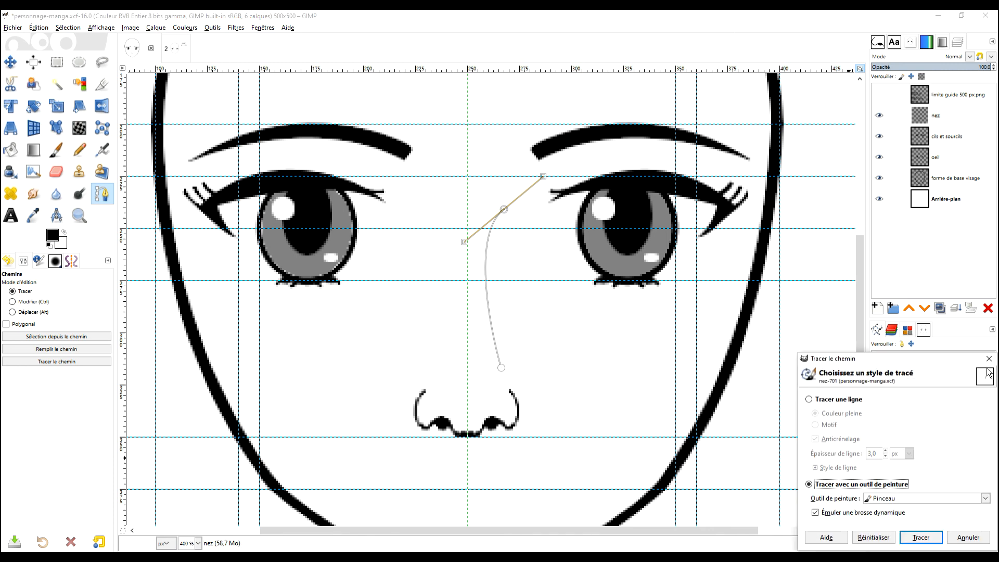
pyautogui.moveTo(901, 356); pyautogui.dragTo(283, 98)
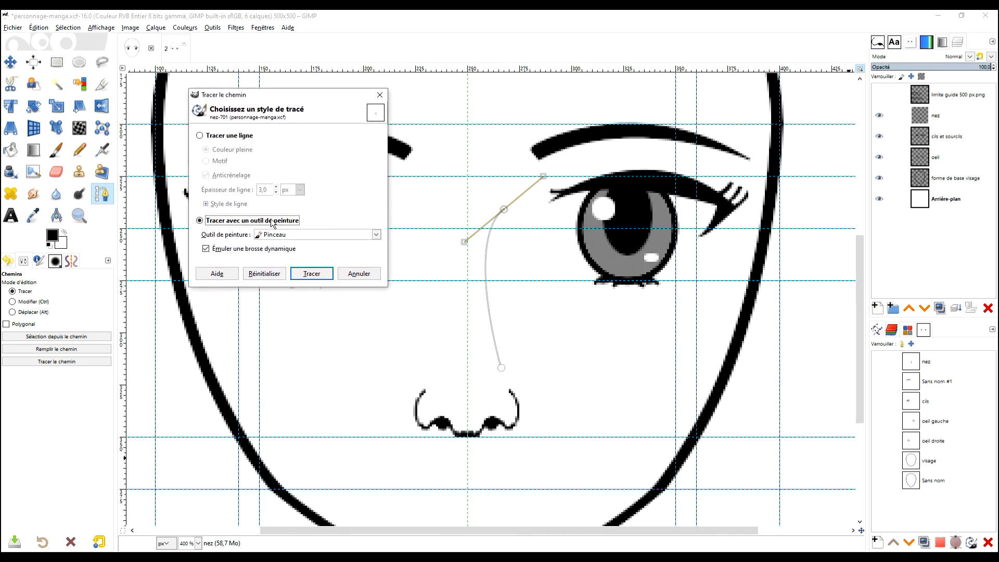
pyautogui.click(310, 273)
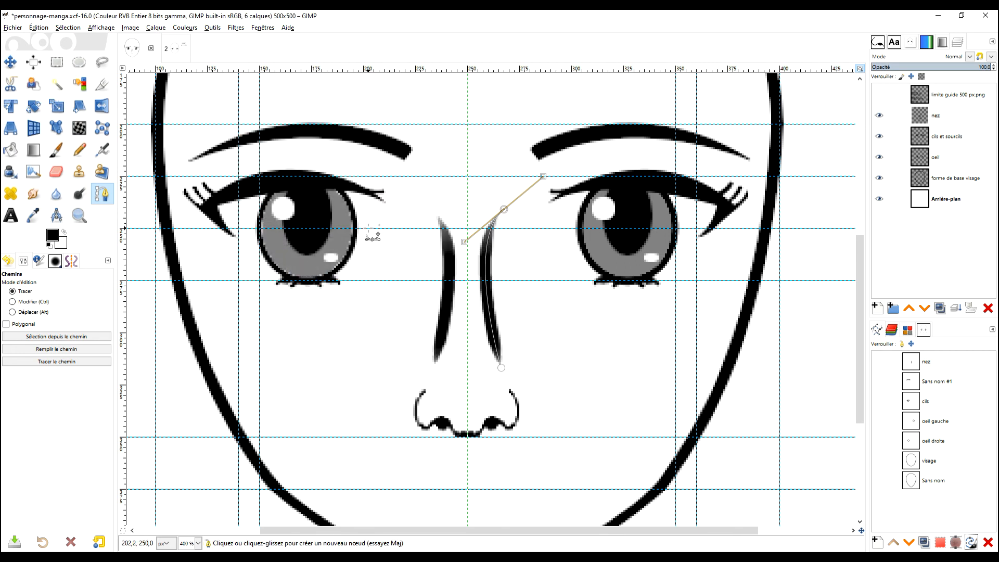
pyautogui.hotkey('ctrl', 'z')
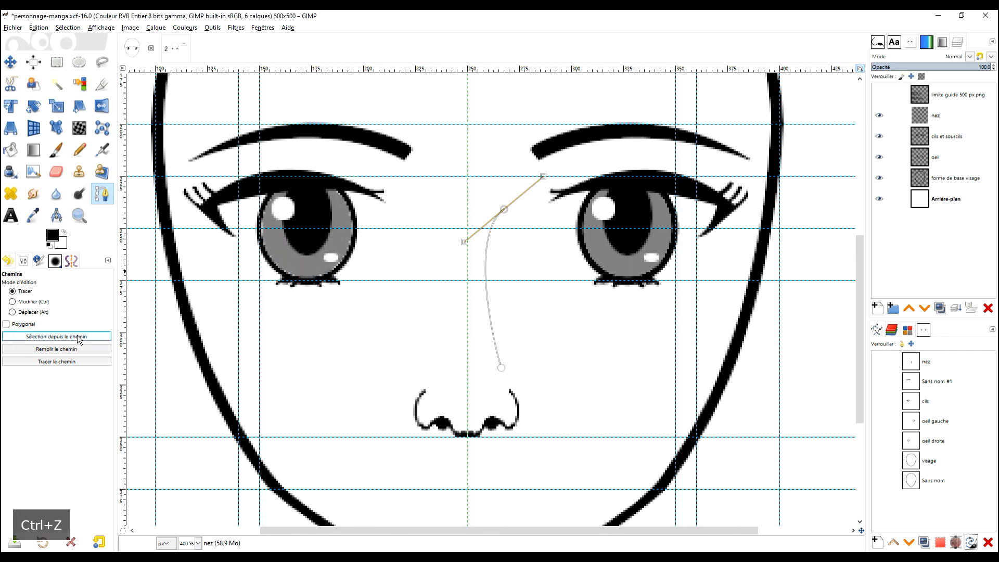
# Step: Turn off mirror painting by setting the symmetry to Aucun
pyautogui.click(72, 261)
pyautogui.click(41, 278)
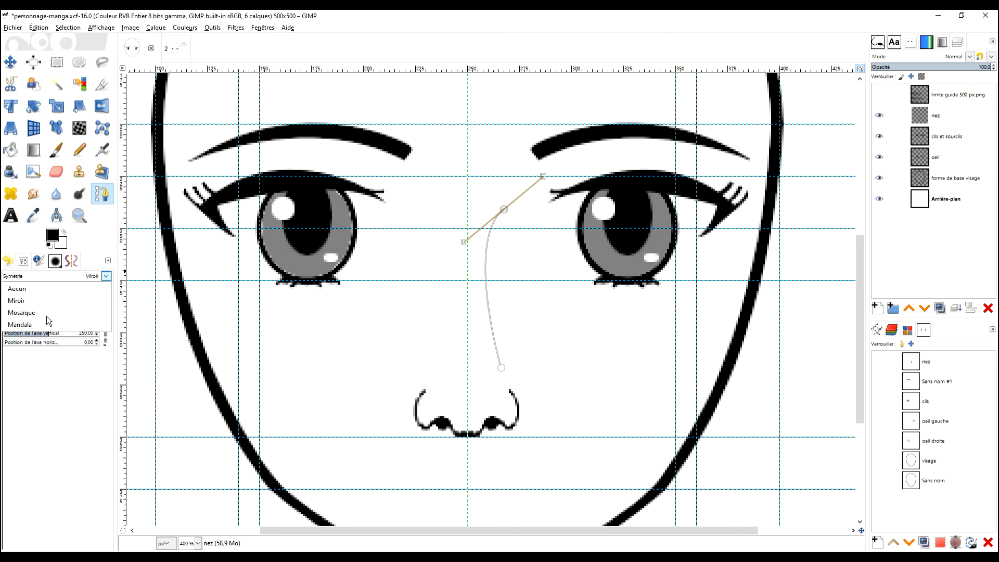
pyautogui.click(35, 290)
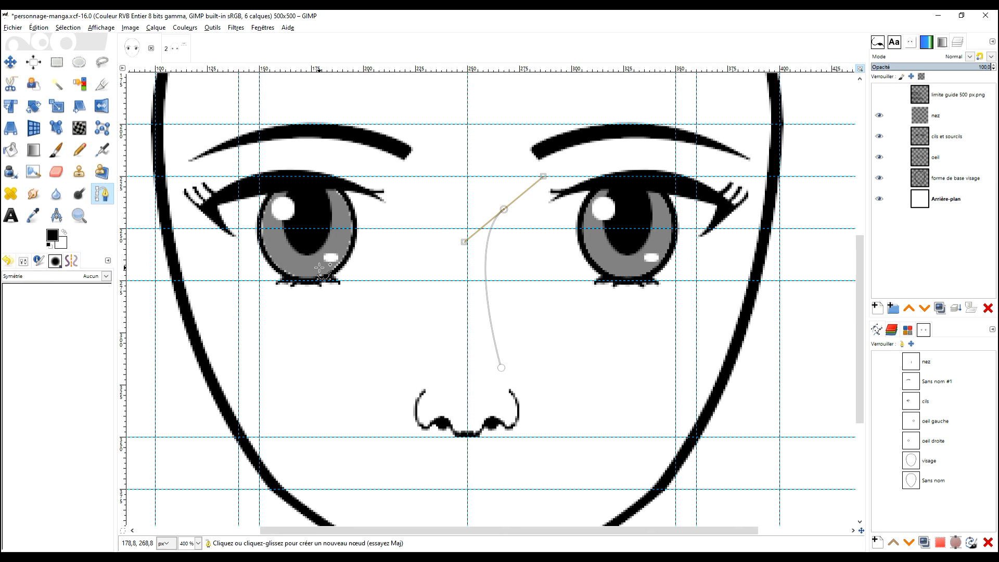
# Step: Set the Paintbrush to the 2. Hardness 025 brush and reduce its size for a finer stroke
pyautogui.click(63, 152)
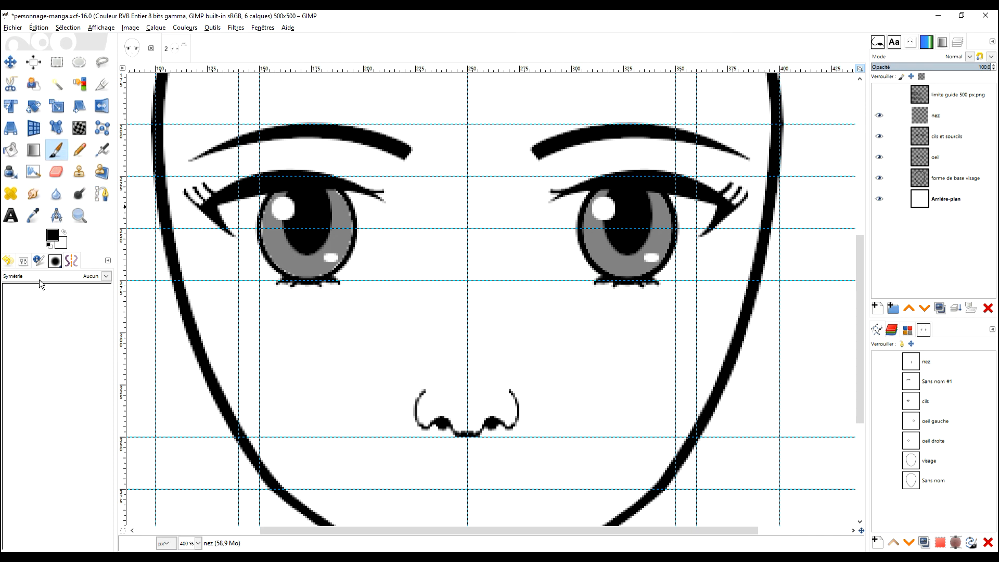
pyautogui.click(39, 261)
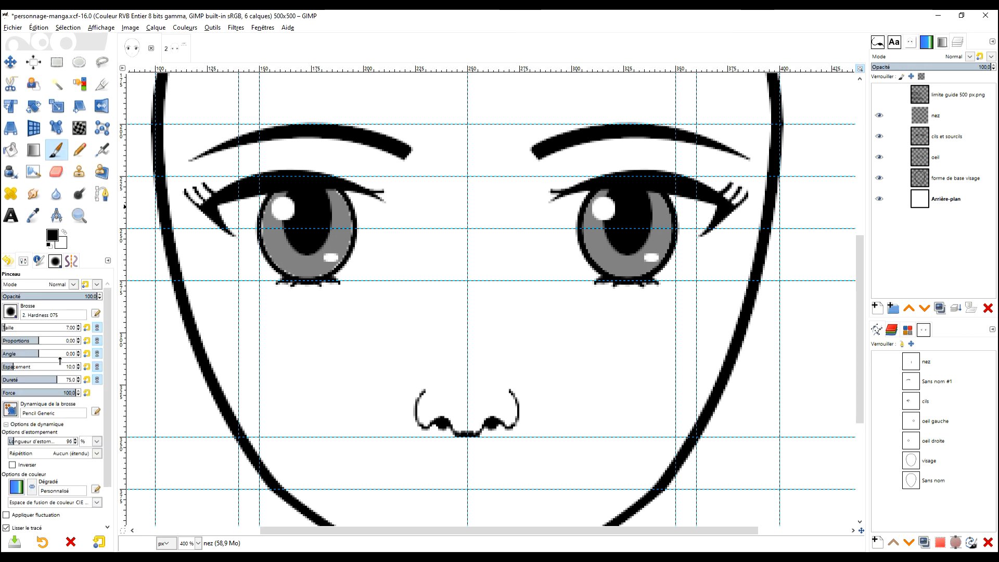
pyautogui.click(13, 313)
pyautogui.scroll(2, 46, 351)
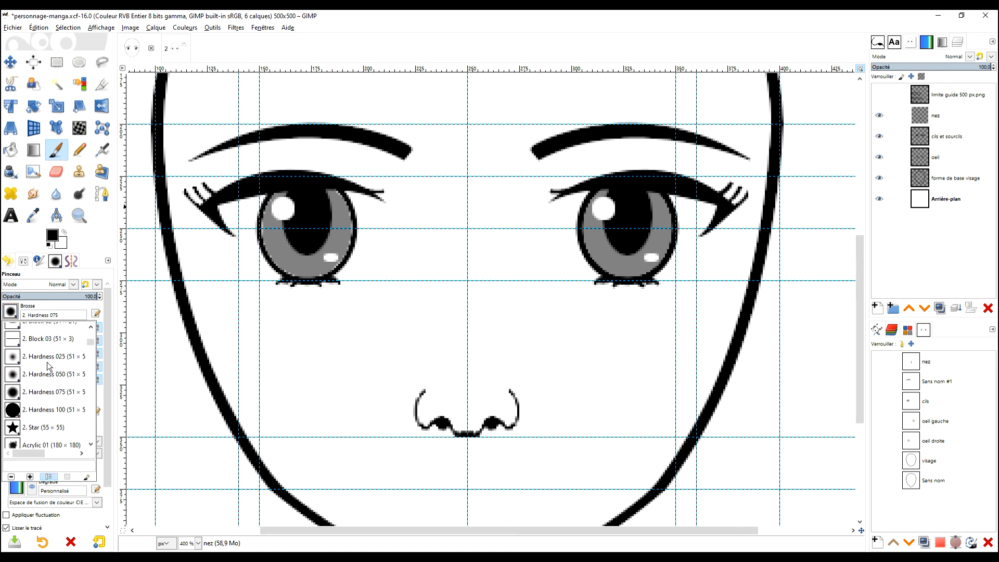
pyautogui.click(49, 358)
pyautogui.moveTo(14, 327); pyautogui.dragTo(7, 327)
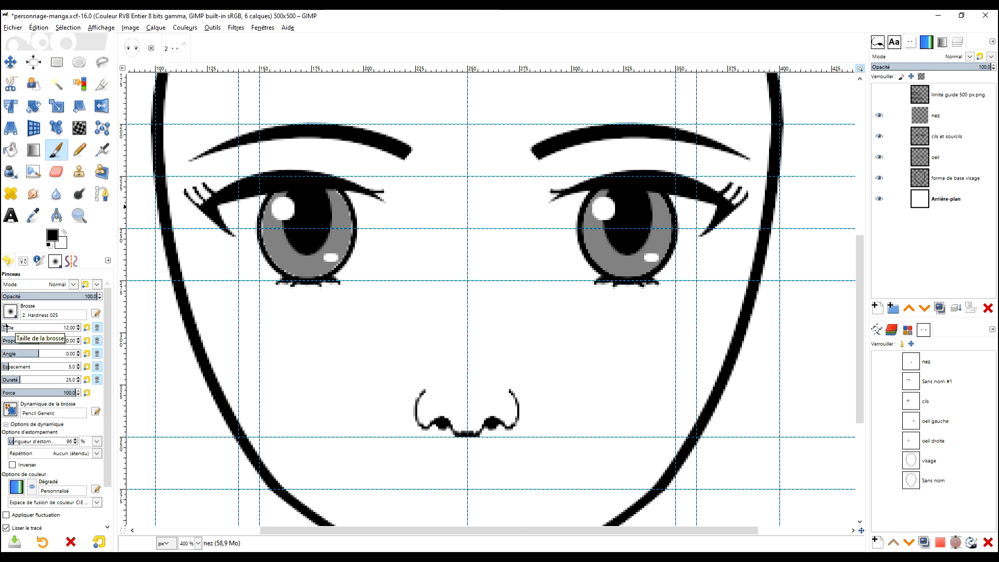
pyautogui.moveTo(6, 328); pyautogui.dragTo(6, 328)
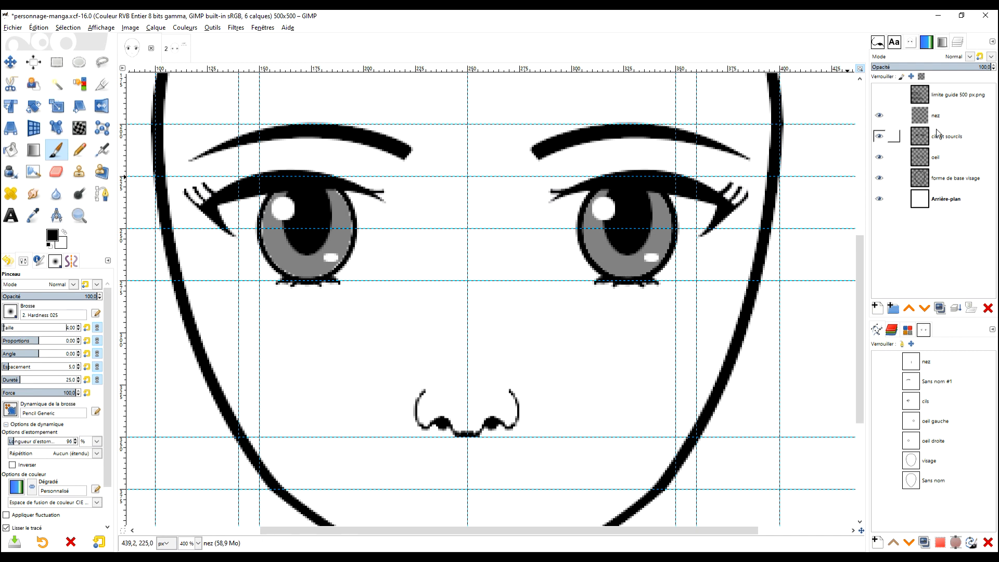
# Step: Stroke the nez path on the nez layer with the Paintbrush and emulated brush dynamics, and leave path editing
pyautogui.doubleClick(921, 356)
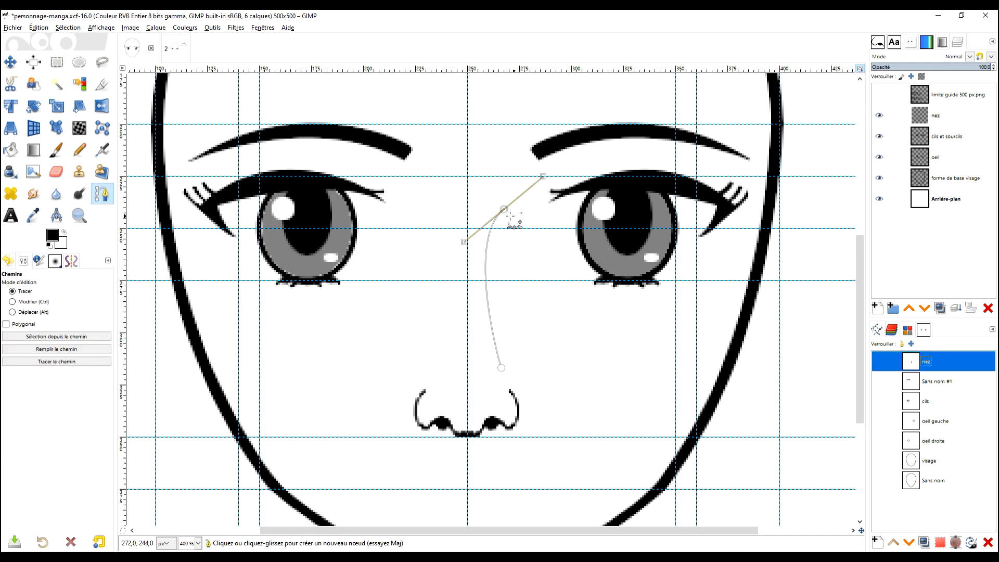
pyautogui.click(47, 361)
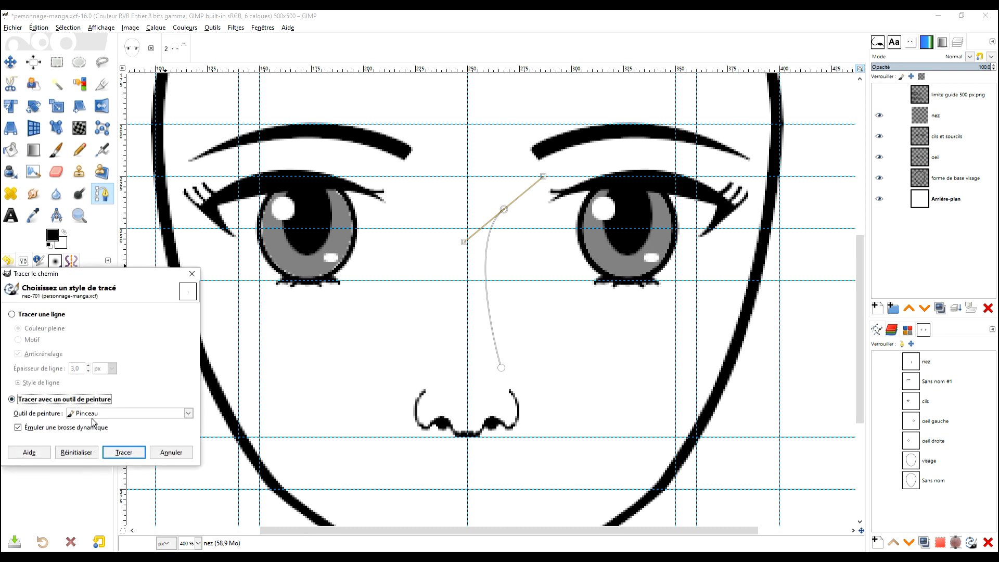
pyautogui.click(129, 455)
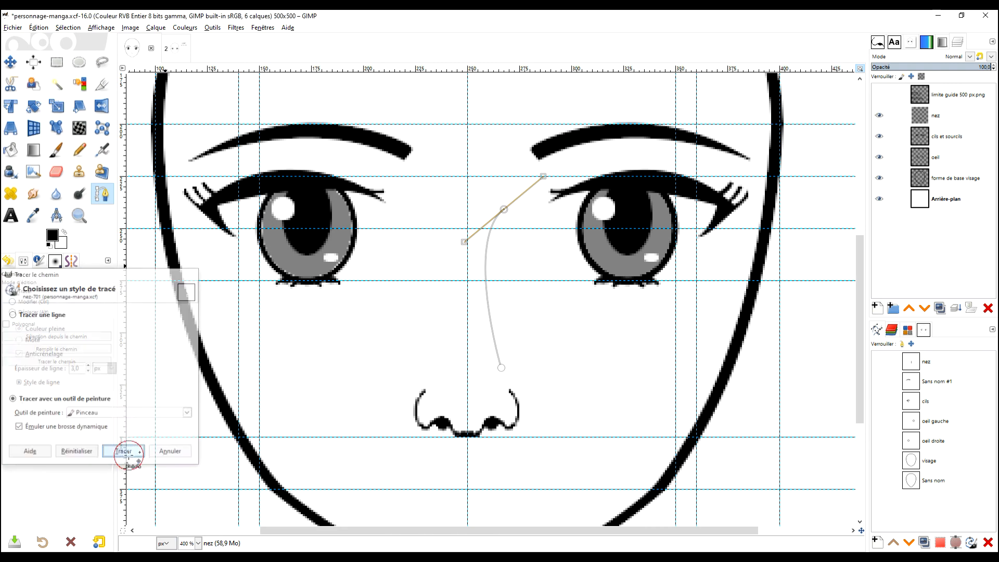
pyautogui.click(56, 61)
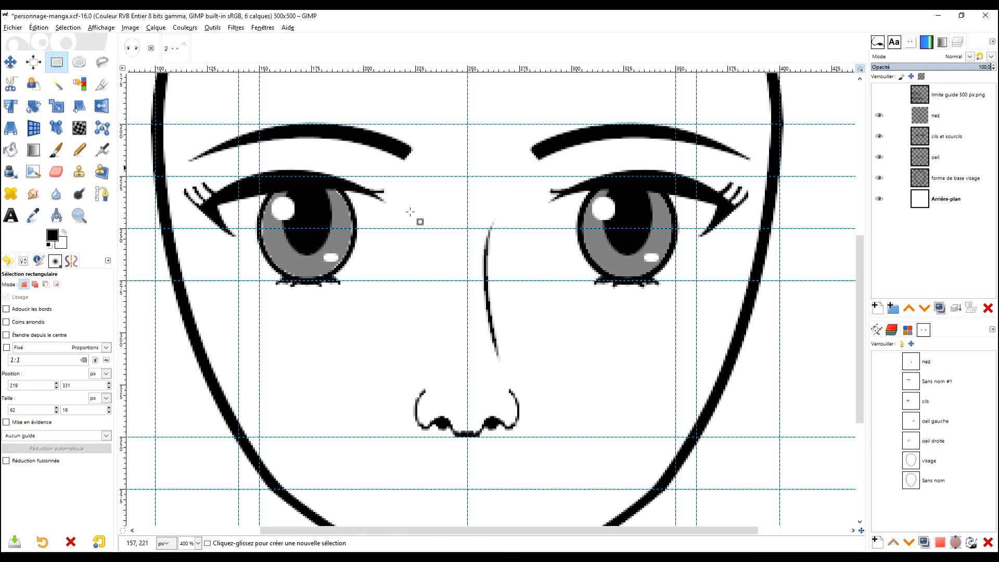
# Step: Lower the nez layer's opacity to 75.4 to soften the nose and its bridge line
pyautogui.scroll(-1, 683, 250)
pyautogui.scroll(2, 686, 255)
pyautogui.hscroll(1, 686, 255)
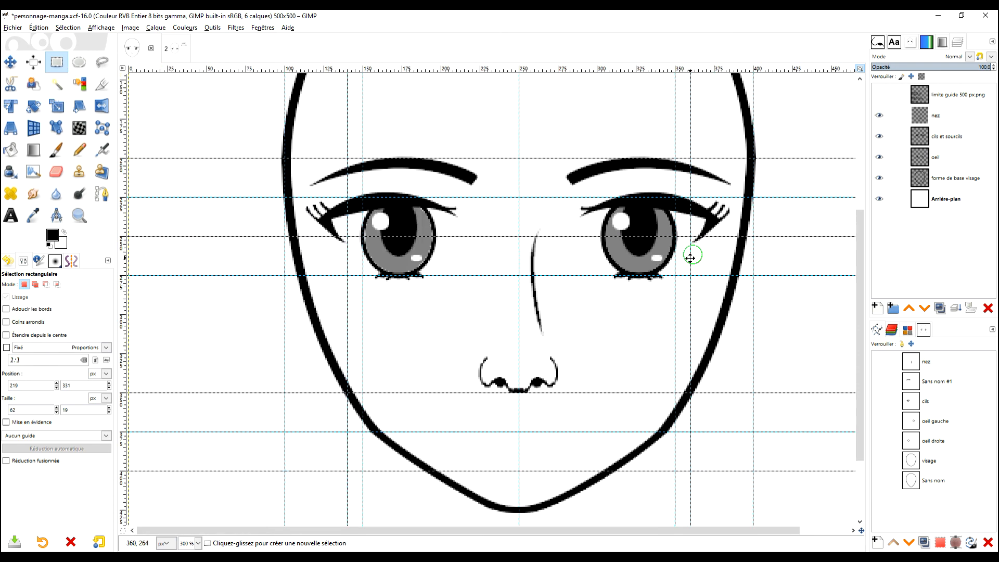
pyautogui.click(925, 115)
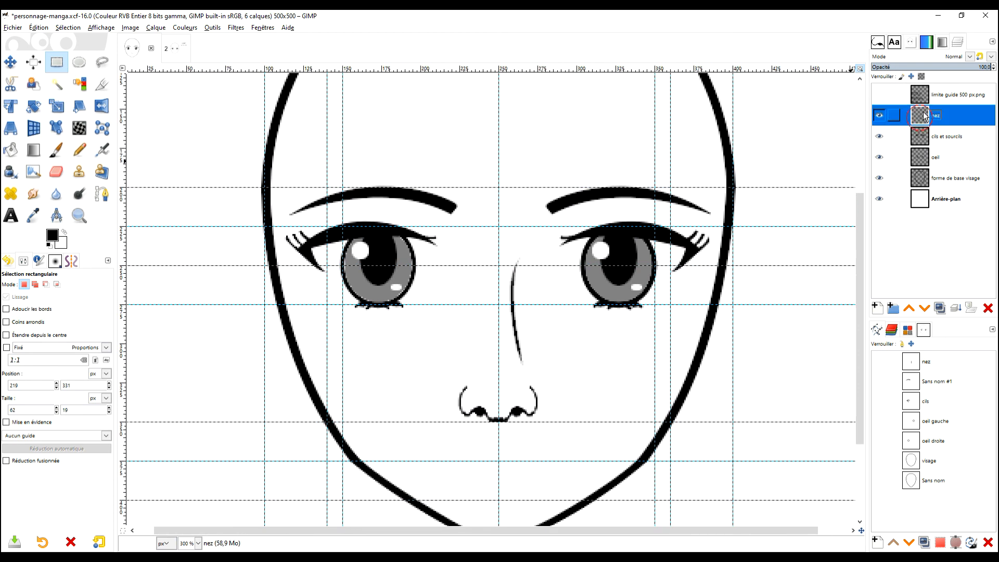
pyautogui.click(956, 66)
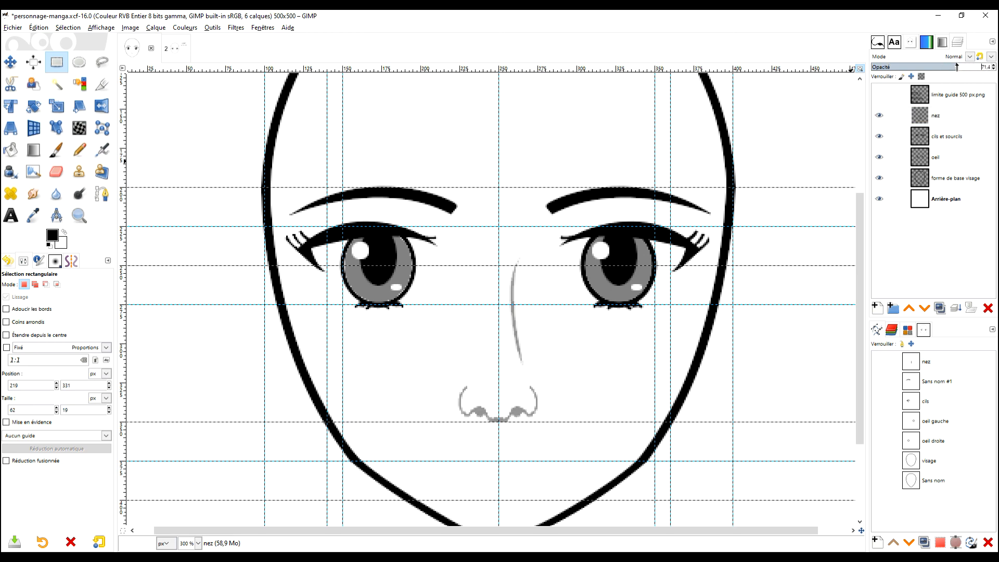
pyautogui.click(993, 66)
pyautogui.click(993, 70)
pyautogui.click(993, 69)
pyautogui.keyDown('ctrl'); pyautogui.scroll(-2, 671, 313); pyautogui.keyUp('ctrl')
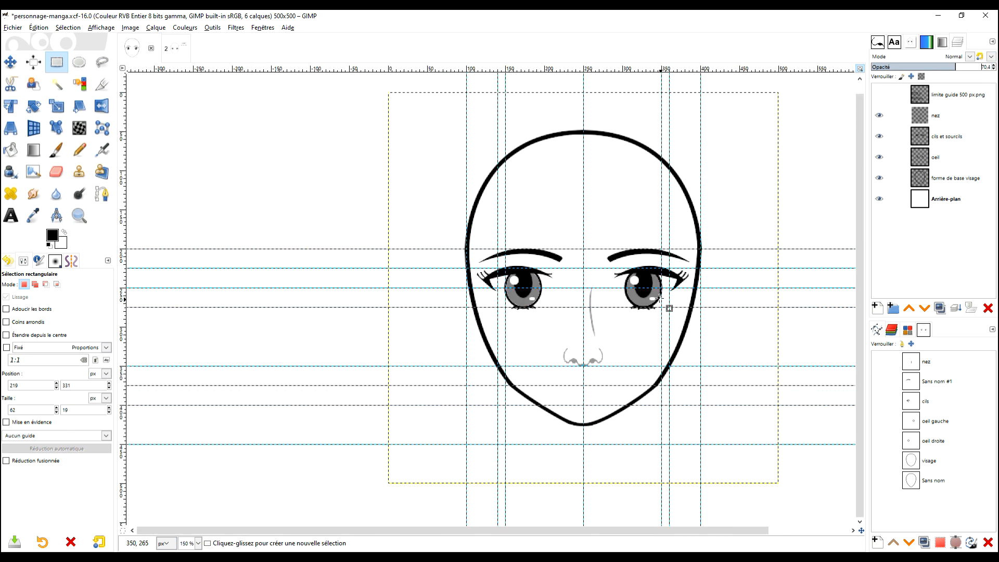
pyautogui.keyDown('ctrl'); pyautogui.scroll(3, 660, 297); pyautogui.keyUp('ctrl')
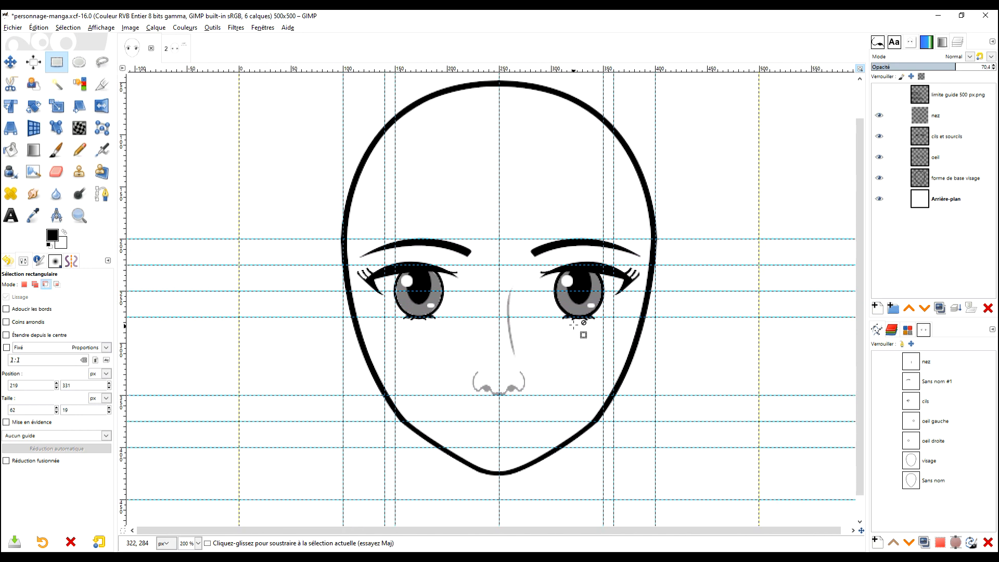
pyautogui.click(993, 65)
pyautogui.click(993, 66)
pyautogui.click(993, 65)
pyautogui.click(993, 65)
pyautogui.click(993, 65)
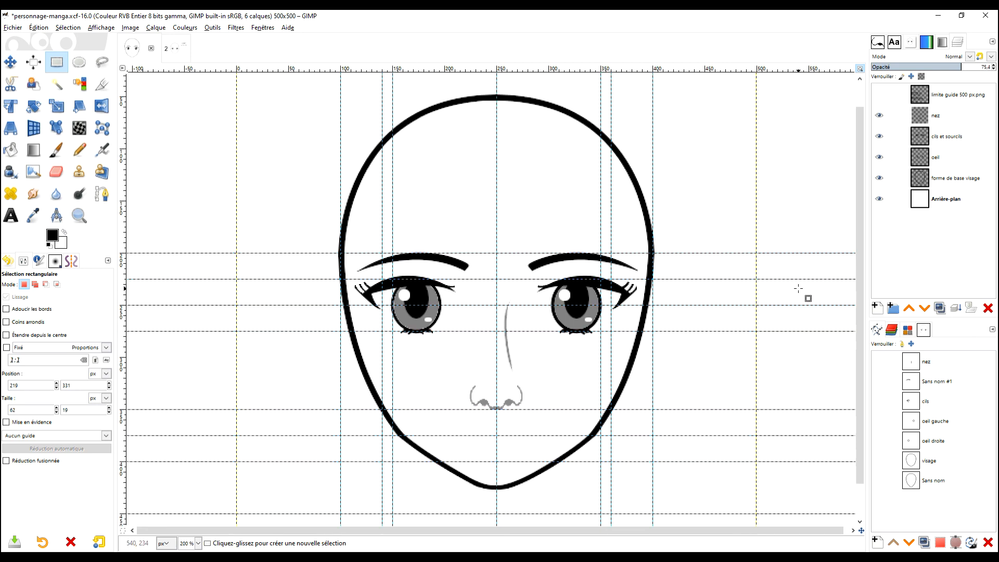